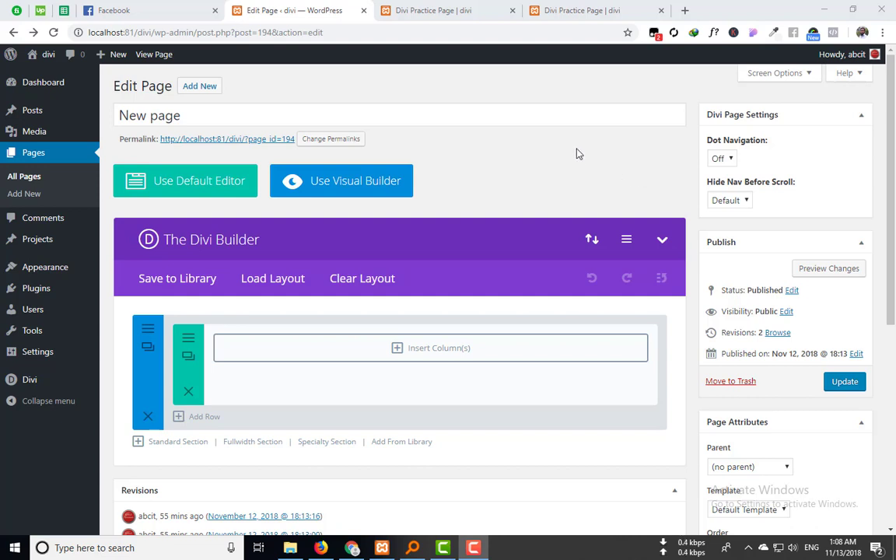
Step: View the Divi Builder settings for the page and close them without changing anything
{"action": "left_click", "coordinate": [626, 243]}
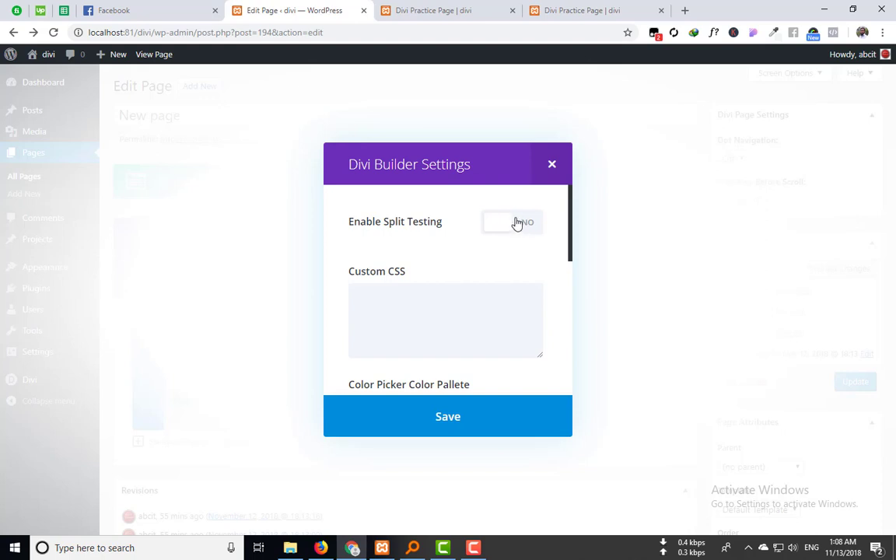
{"action": "left_click", "coordinate": [549, 165]}
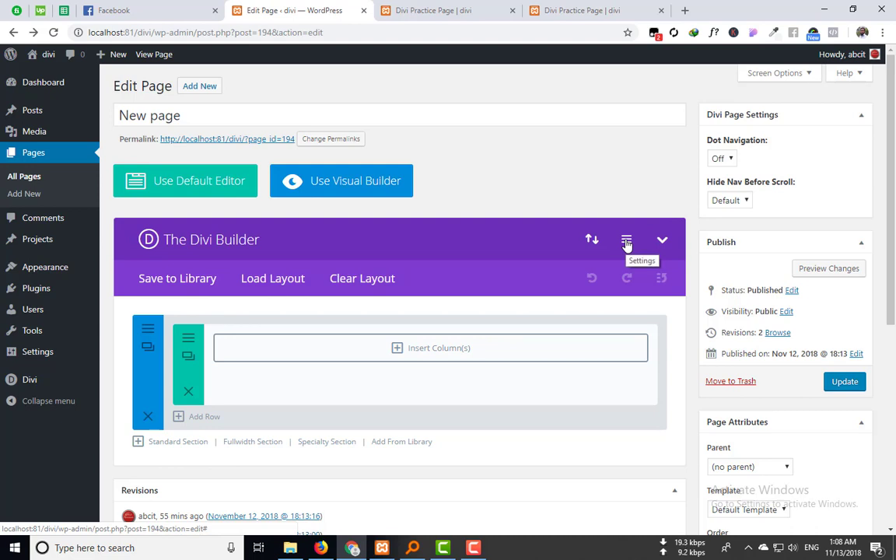
Step: Insert a single full-width column into the empty row of the page's section
{"action": "left_click", "coordinate": [407, 358]}
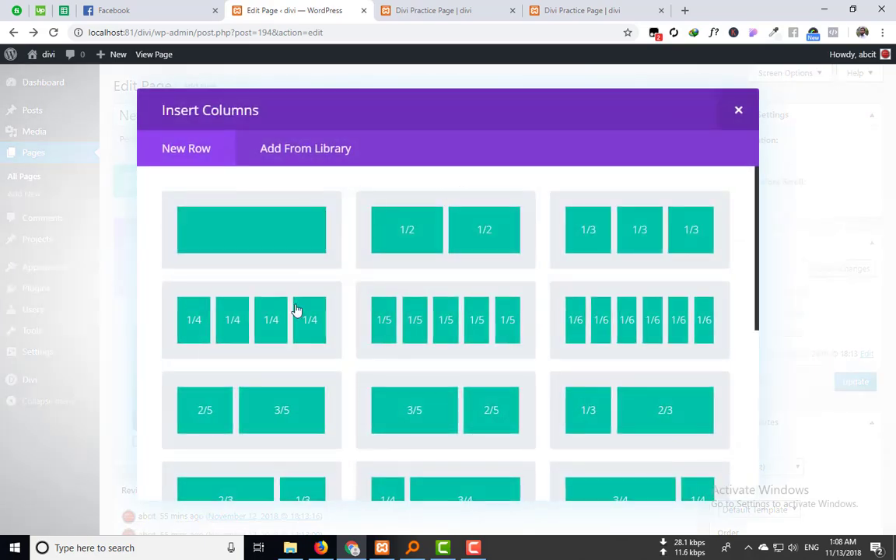
{"action": "left_click", "coordinate": [212, 226]}
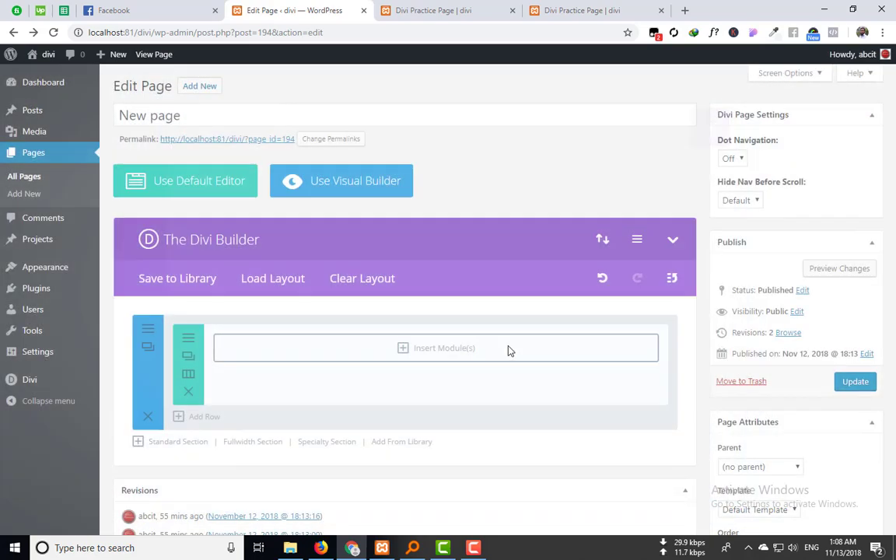
Step: Examine the list of modules available for the new column without inserting any
{"action": "left_click", "coordinate": [404, 348]}
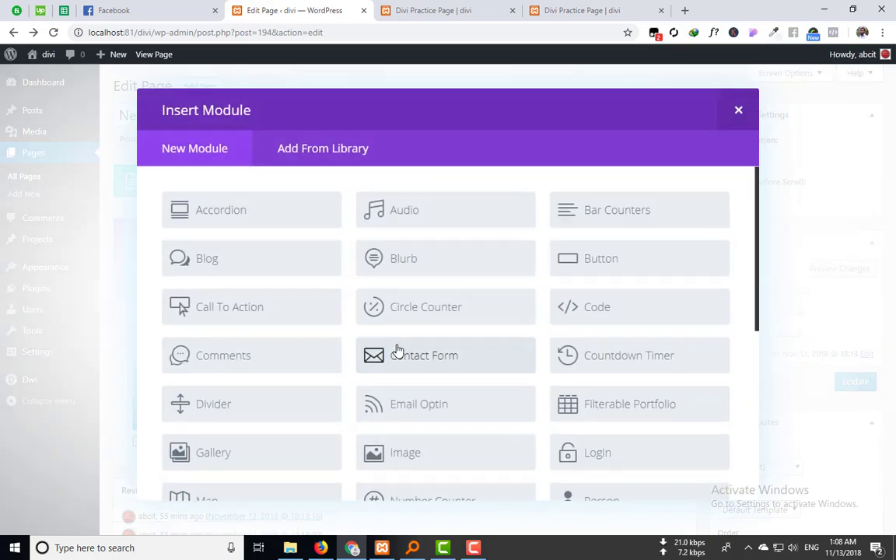
{"action": "left_click", "coordinate": [733, 111]}
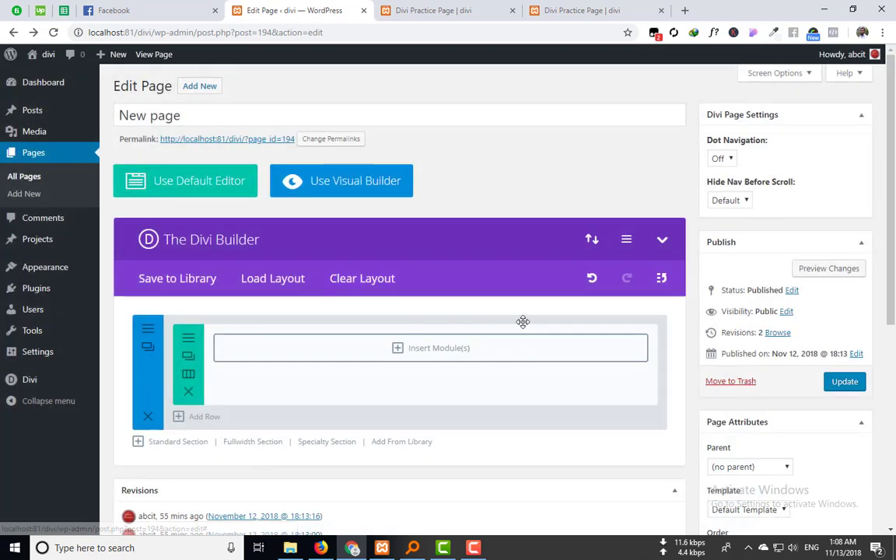
{"action": "scroll", "coordinate": [402, 354], "scroll_direction": "down", "scroll_amount": 1}
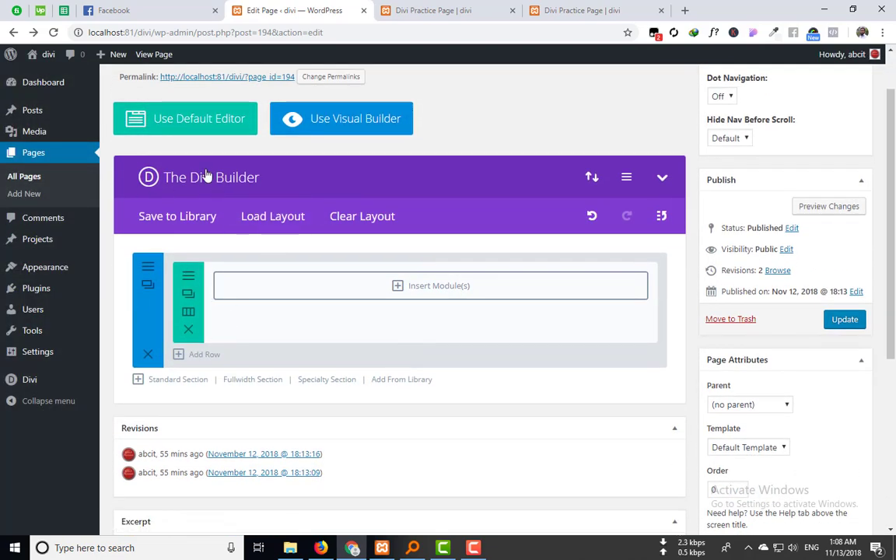
{"action": "scroll", "coordinate": [288, 185], "scroll_direction": "up", "scroll_amount": 1}
{"action": "scroll", "coordinate": [275, 374], "scroll_direction": "down", "scroll_amount": 1}
{"action": "left_click", "coordinate": [396, 285]}
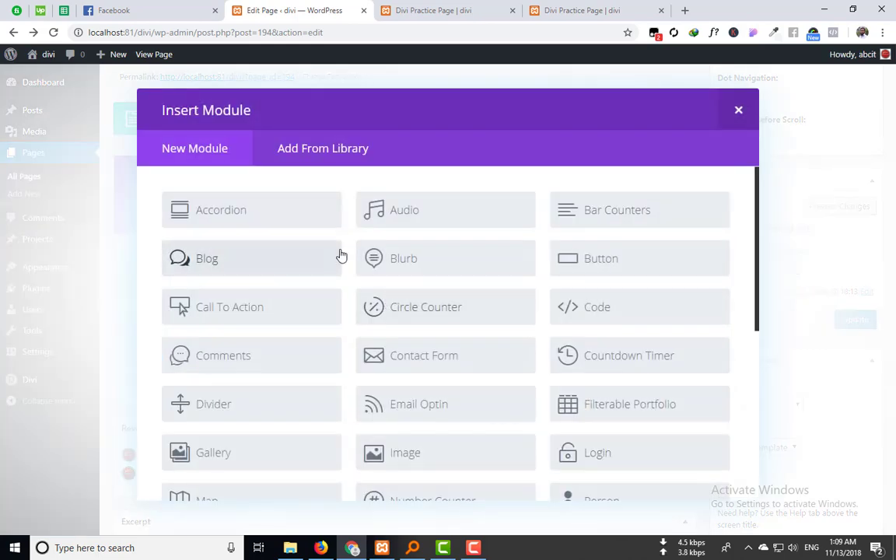
{"action": "left_click", "coordinate": [744, 111]}
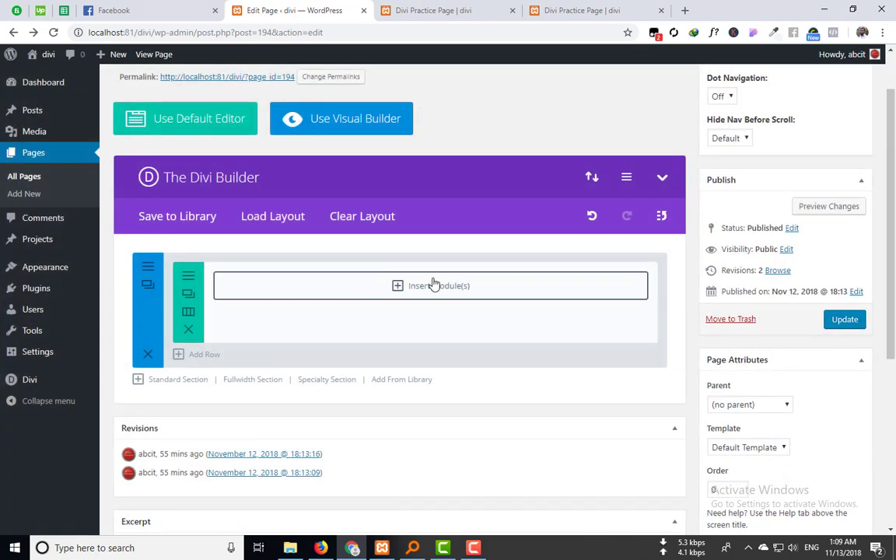
Step: Change the row's column structure to two equal halves (1/2 + 1/2)
{"action": "left_click", "coordinate": [188, 313]}
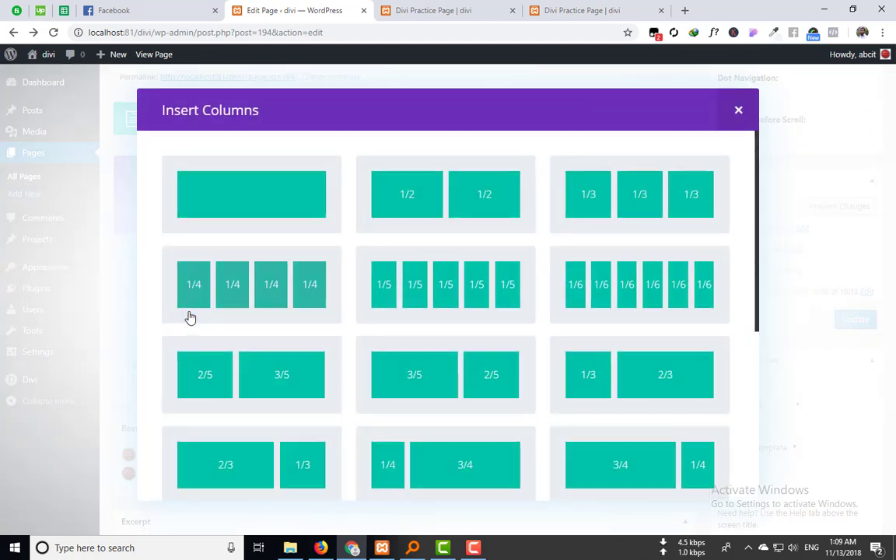
{"action": "left_click", "coordinate": [426, 194]}
{"action": "left_click", "coordinate": [289, 285]}
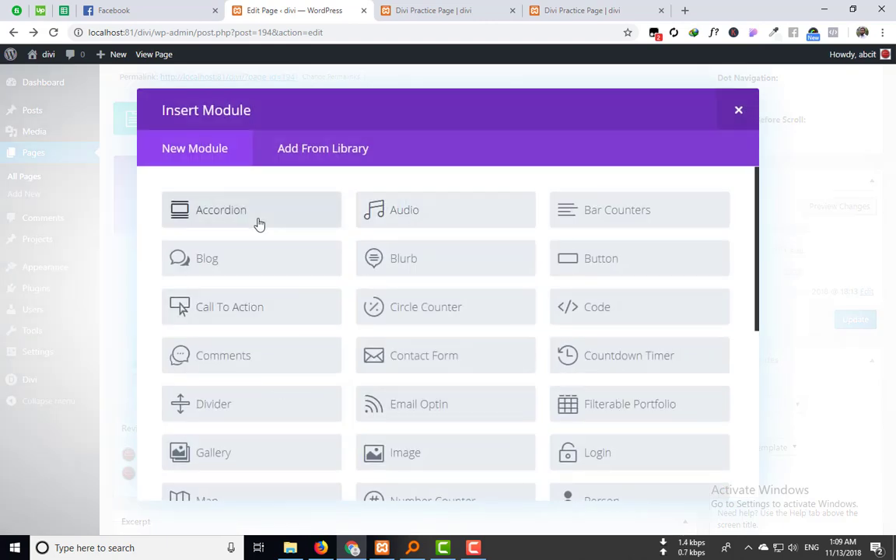
{"action": "left_click", "coordinate": [259, 224]}
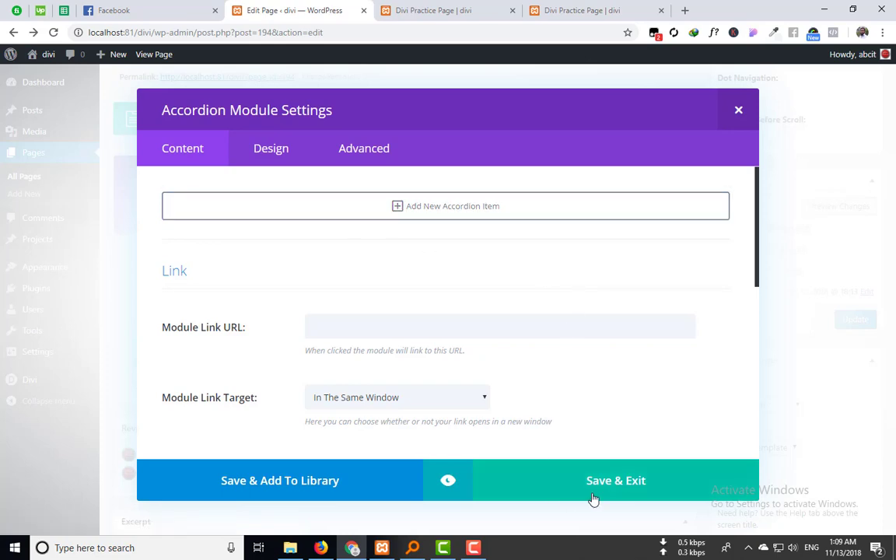
{"action": "left_click", "coordinate": [737, 114]}
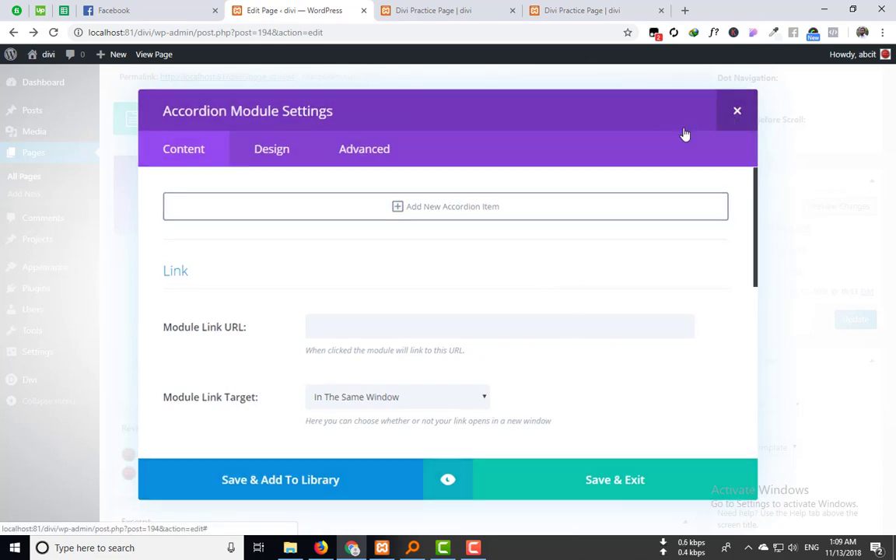
Step: Switch the page to the Visual Builder and add an Accordion module with its default content to the row's first column
{"action": "left_click", "coordinate": [339, 118]}
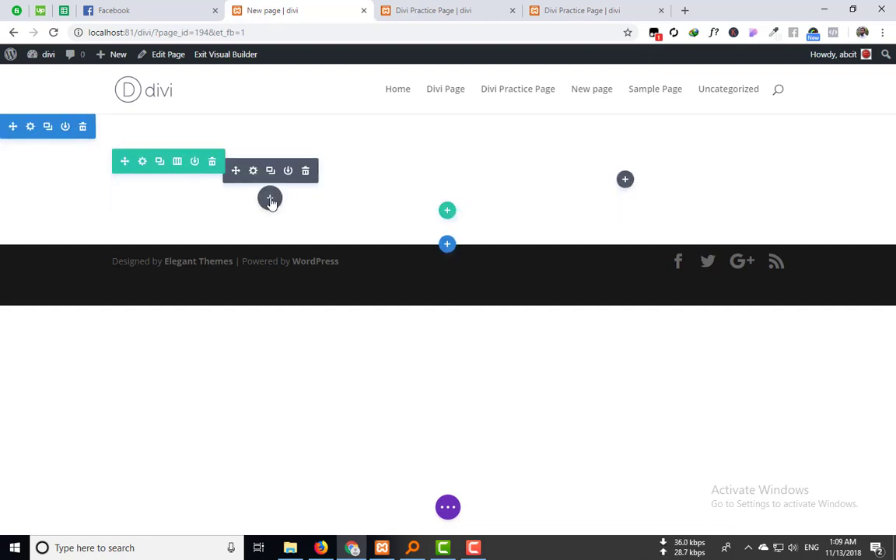
{"action": "left_click", "coordinate": [269, 200]}
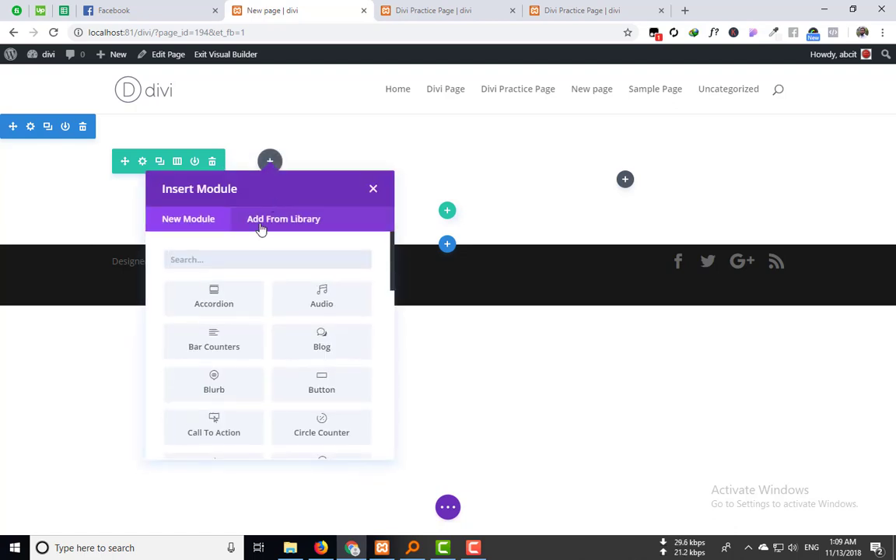
{"action": "left_click", "coordinate": [235, 312]}
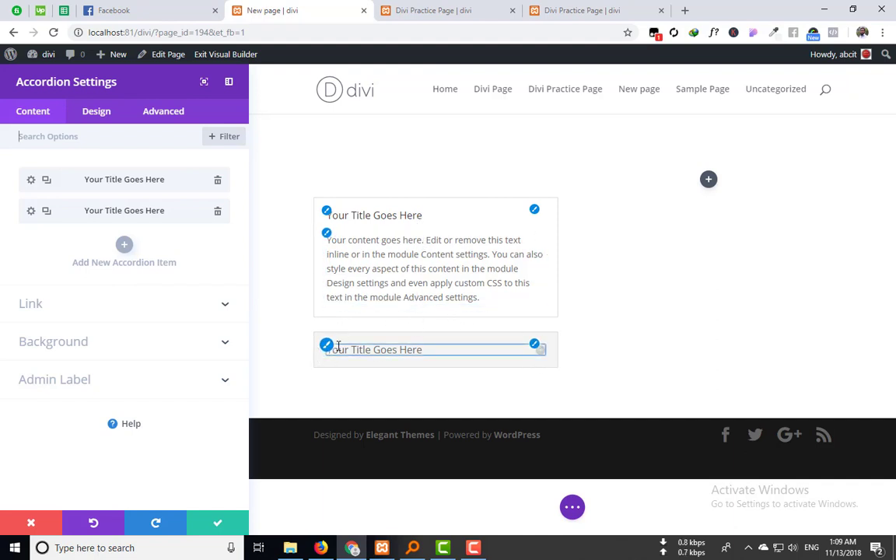
{"action": "left_click", "coordinate": [218, 524]}
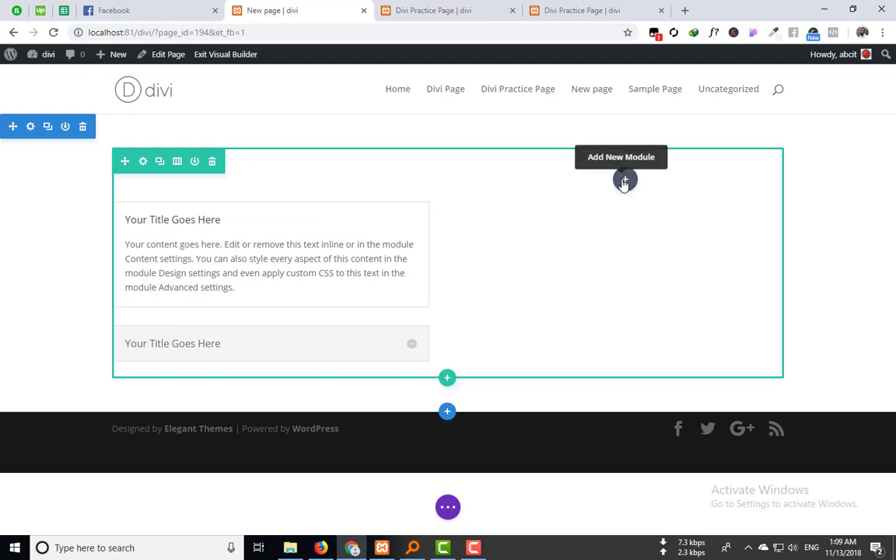
Step: Add an Image module to the row's second column using wrodpress-website-design.png from the media library
{"action": "left_click", "coordinate": [624, 181]}
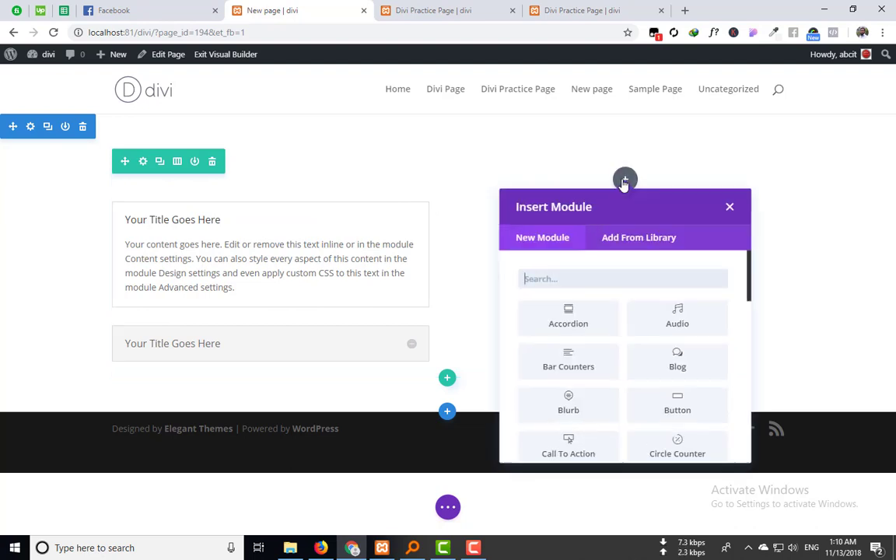
{"action": "type", "text": "im"}
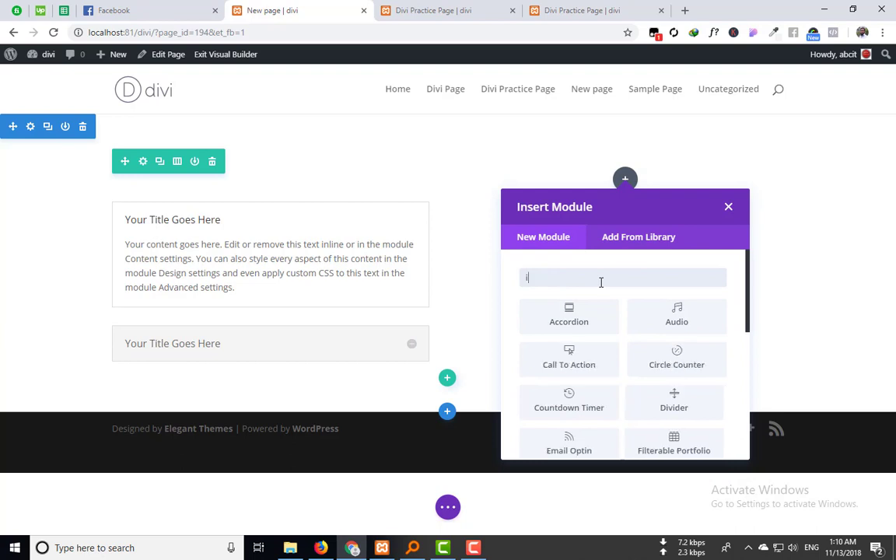
{"action": "left_click", "coordinate": [677, 320]}
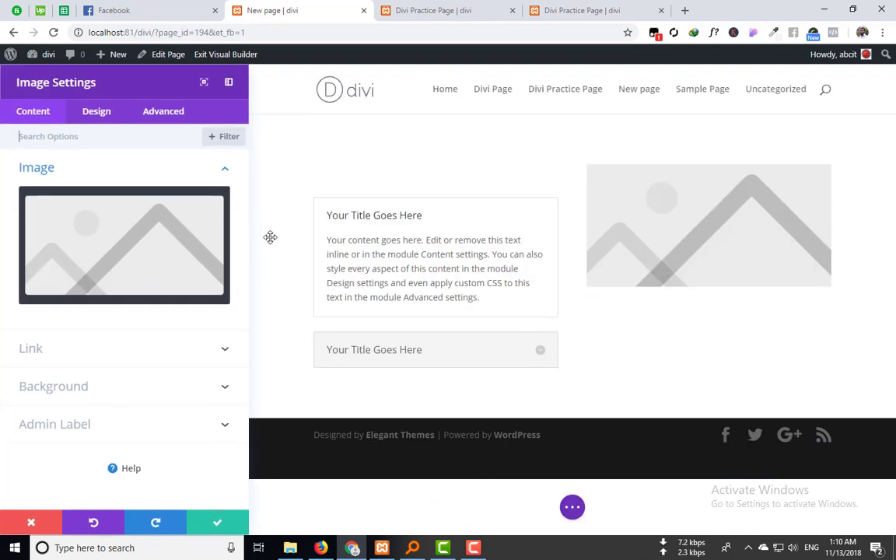
{"action": "left_click", "coordinate": [126, 239]}
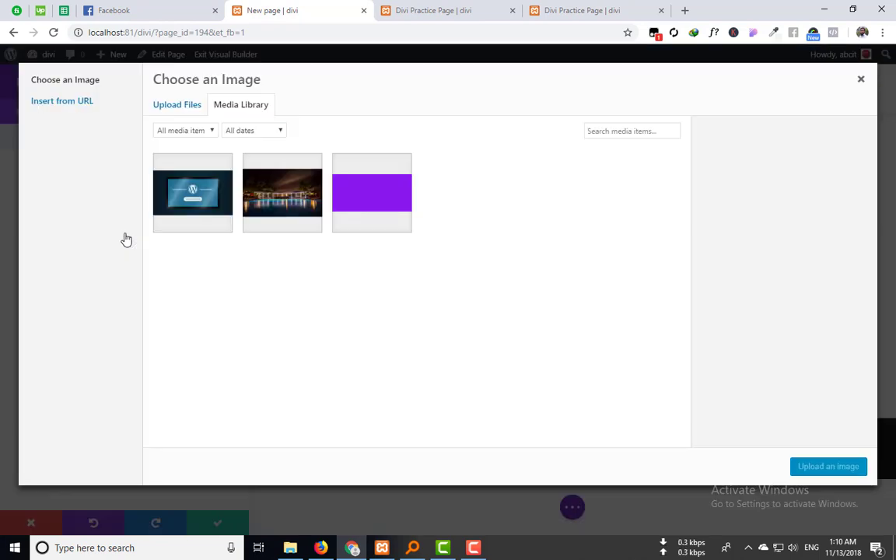
{"action": "left_click", "coordinate": [191, 176]}
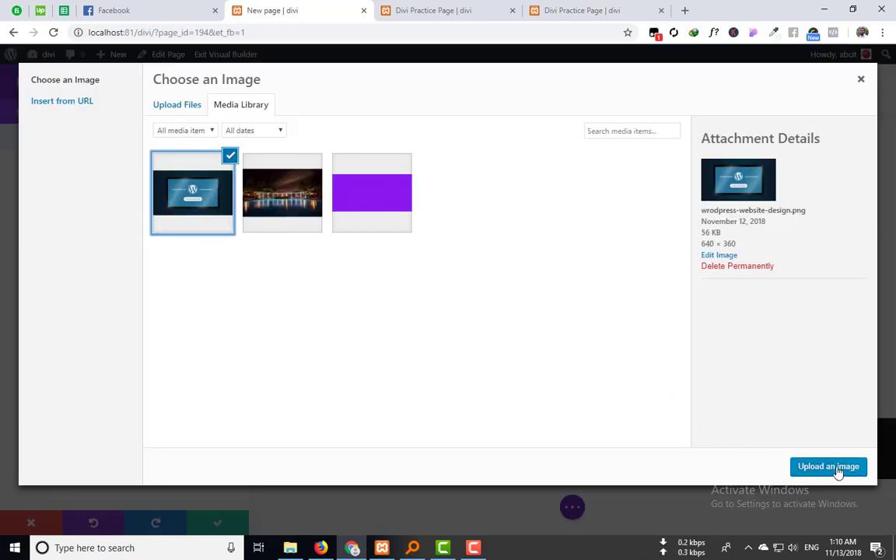
{"action": "left_click", "coordinate": [828, 466]}
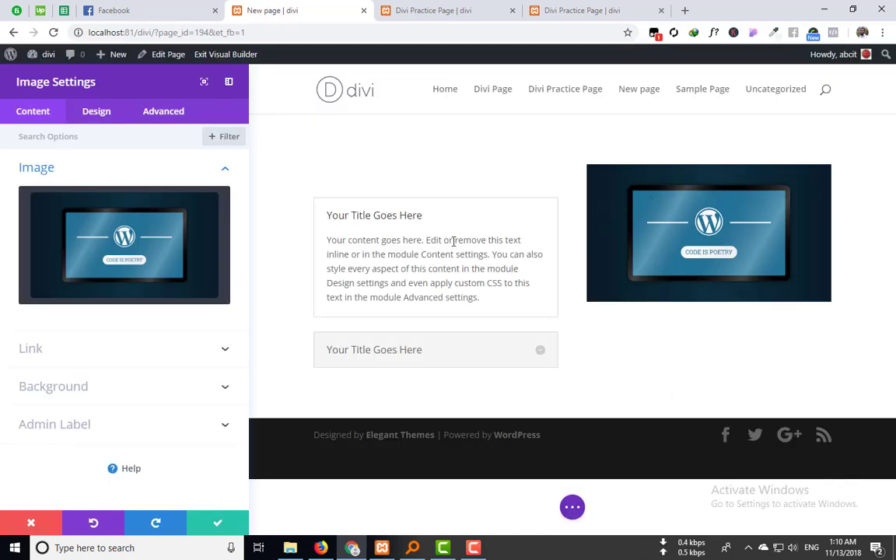
{"action": "left_click", "coordinate": [218, 524]}
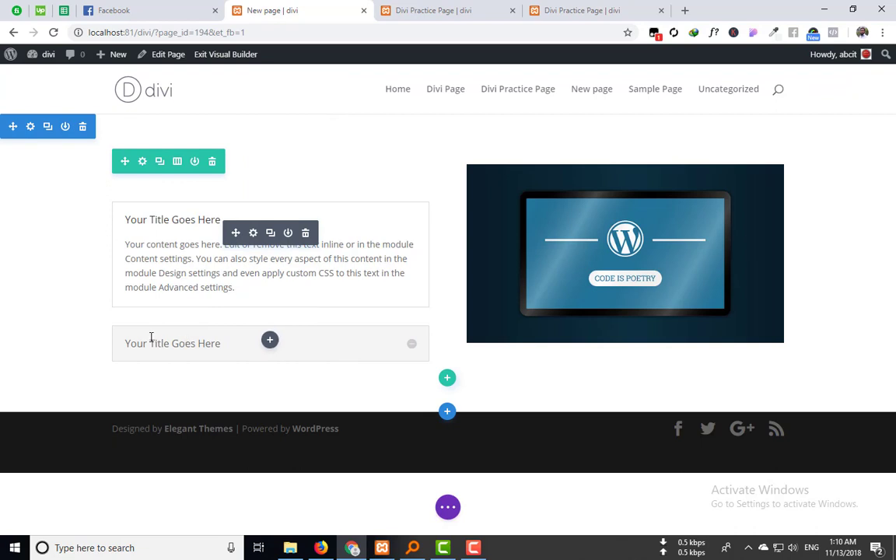
Step: Test expanding the second accordion item, and delete that item from the accordion module
{"action": "left_click", "coordinate": [413, 347]}
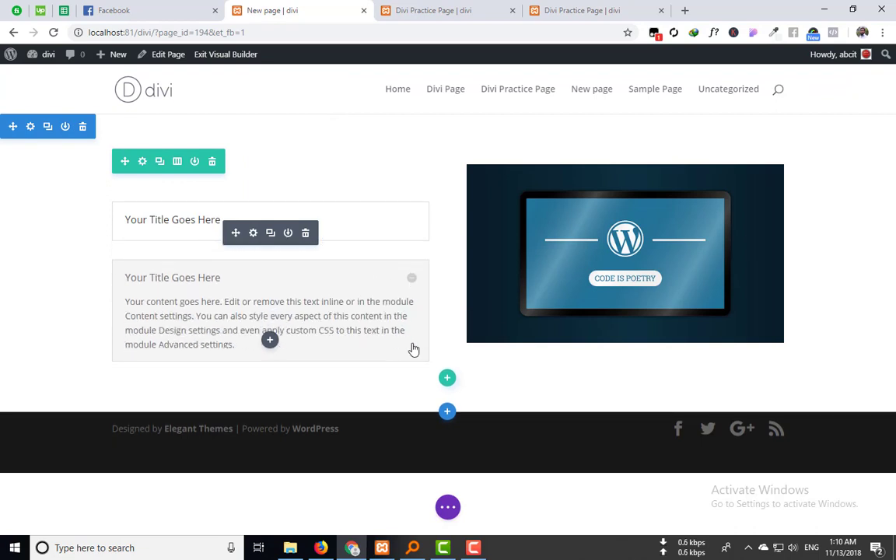
{"action": "left_click", "coordinate": [412, 278]}
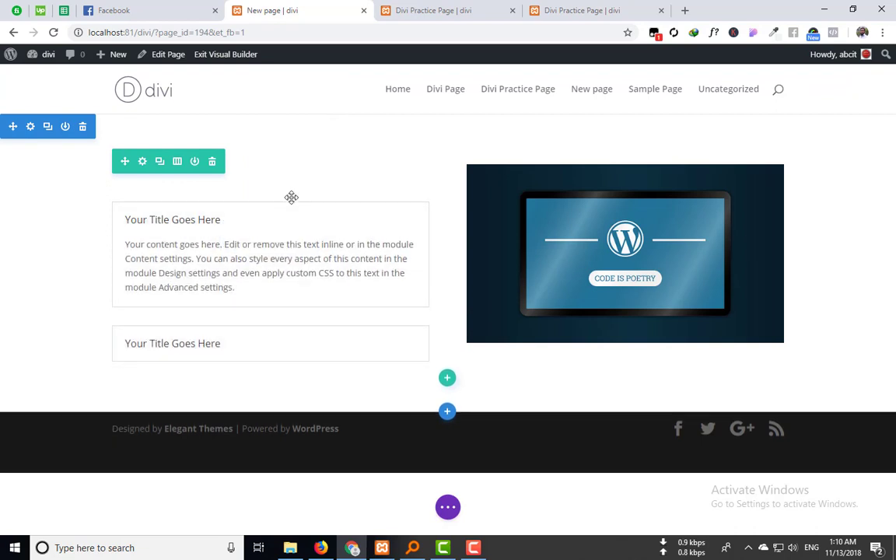
{"action": "left_click", "coordinate": [254, 233]}
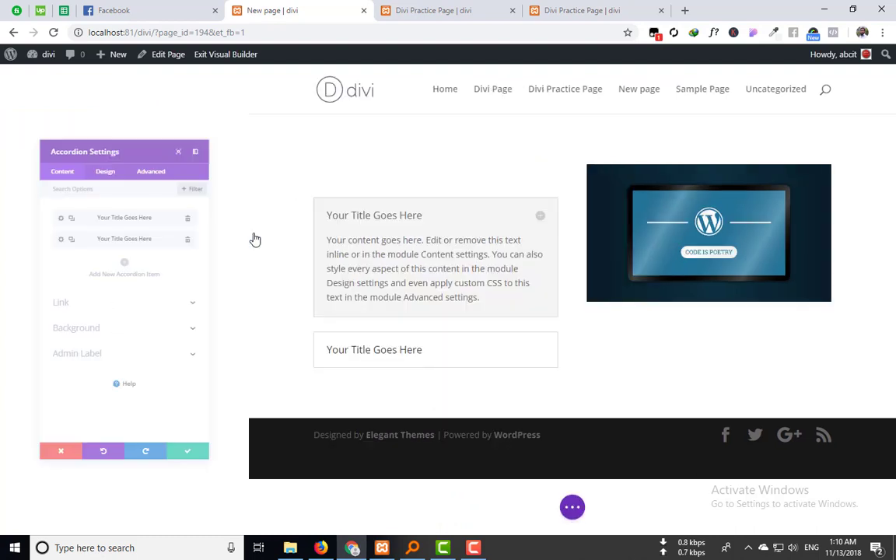
{"action": "left_click", "coordinate": [217, 212]}
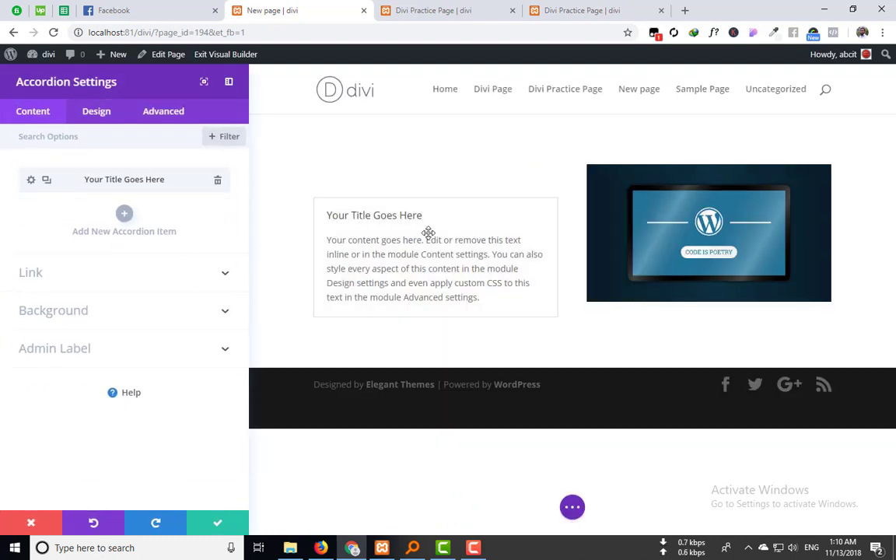
{"action": "left_click", "coordinate": [217, 523]}
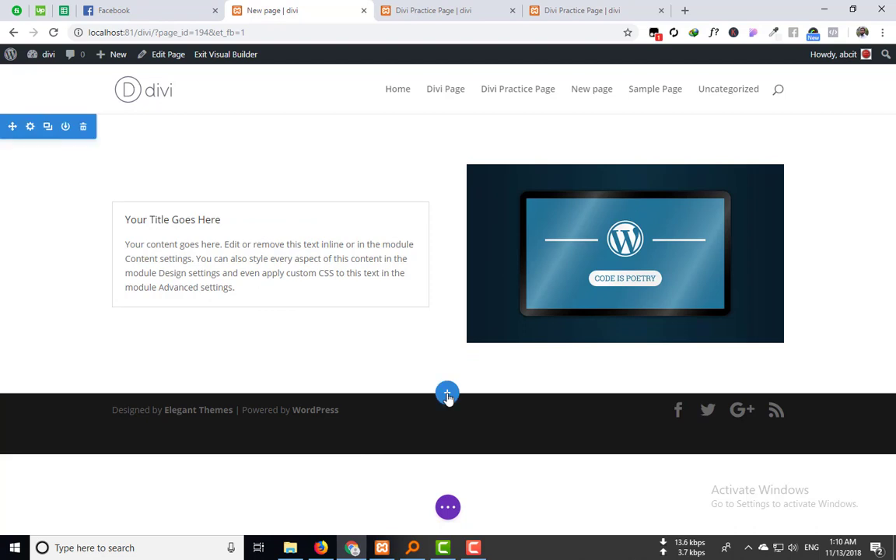
Step: Add a regular section below with a single-column row containing a Button module with its default text
{"action": "left_click", "coordinate": [447, 393]}
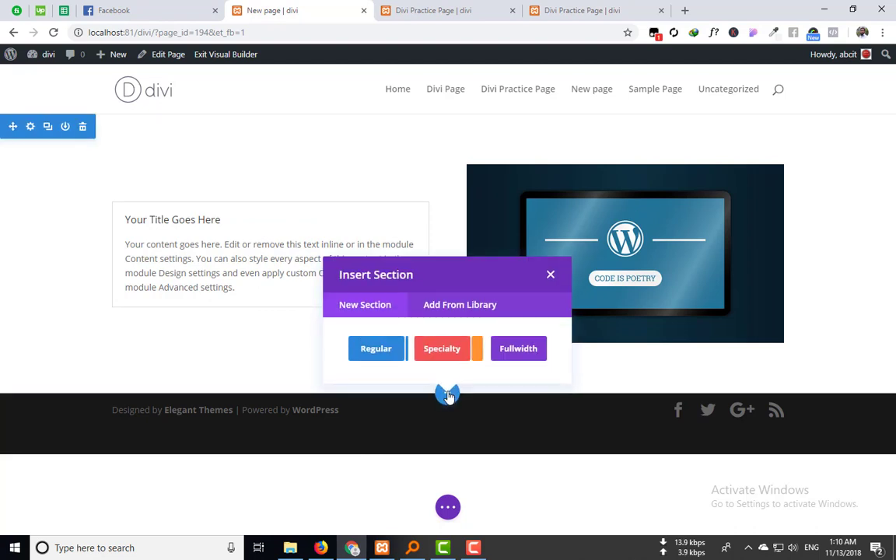
{"action": "left_click", "coordinate": [368, 354]}
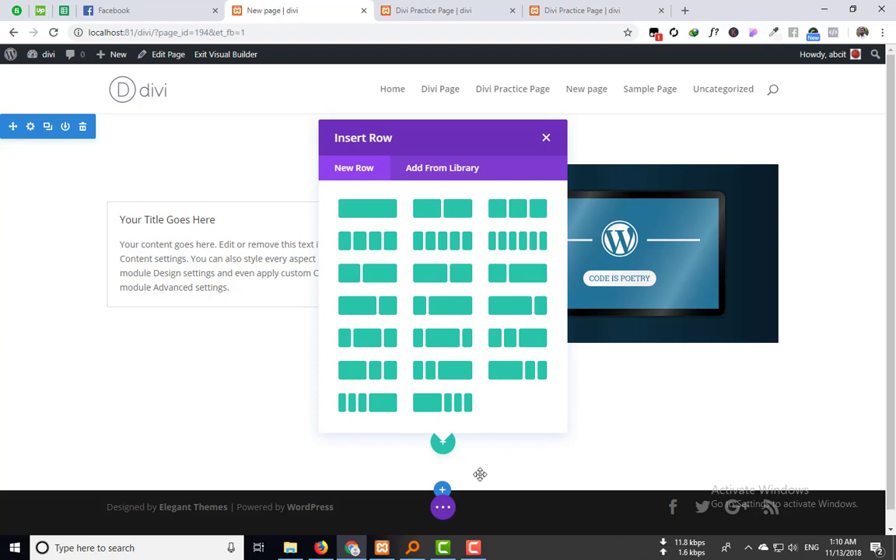
{"action": "left_click", "coordinate": [366, 207]}
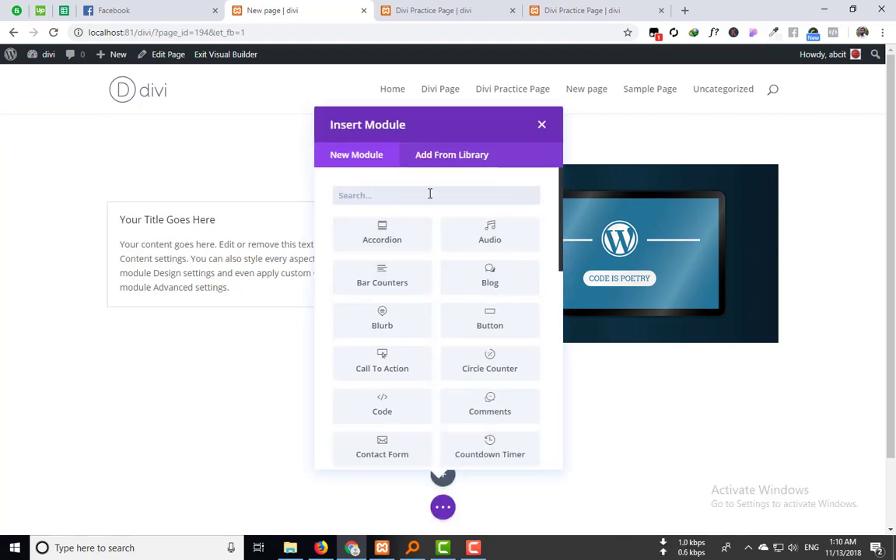
{"action": "type", "text": "bu"}
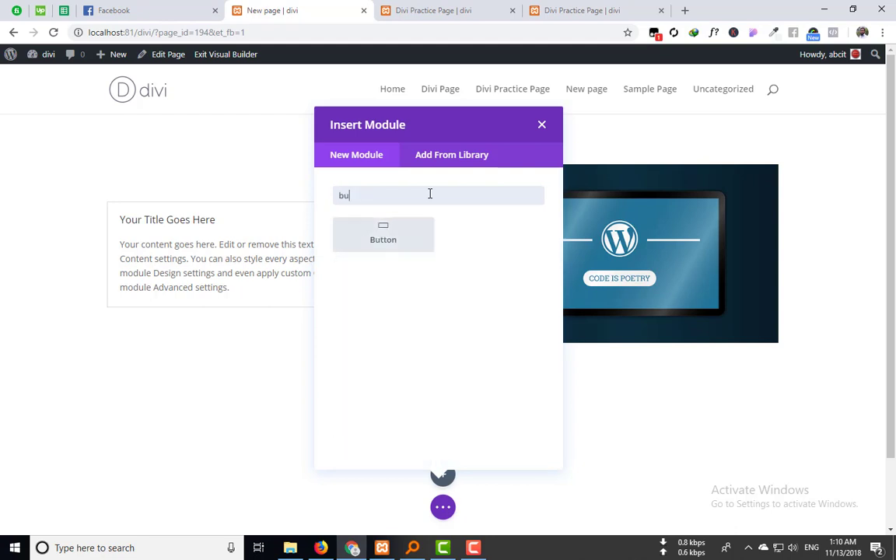
{"action": "left_click", "coordinate": [385, 247]}
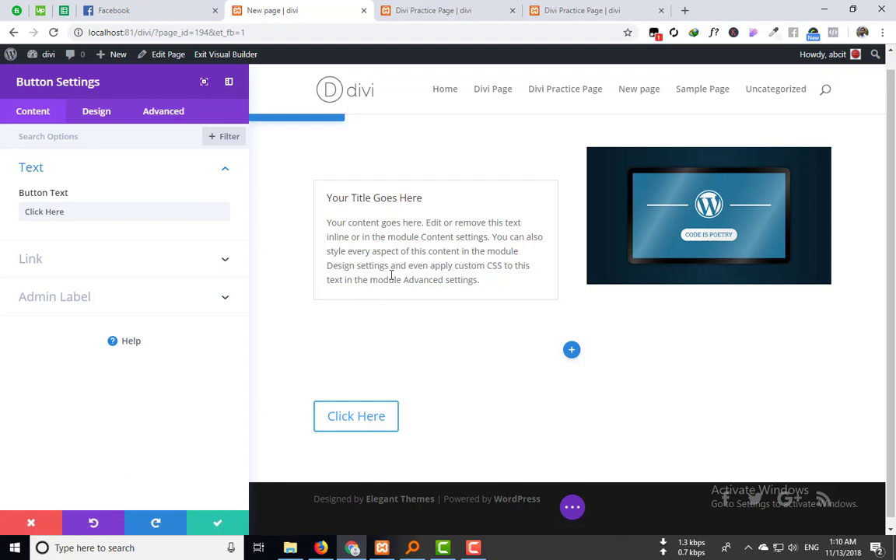
{"action": "left_click", "coordinate": [215, 524]}
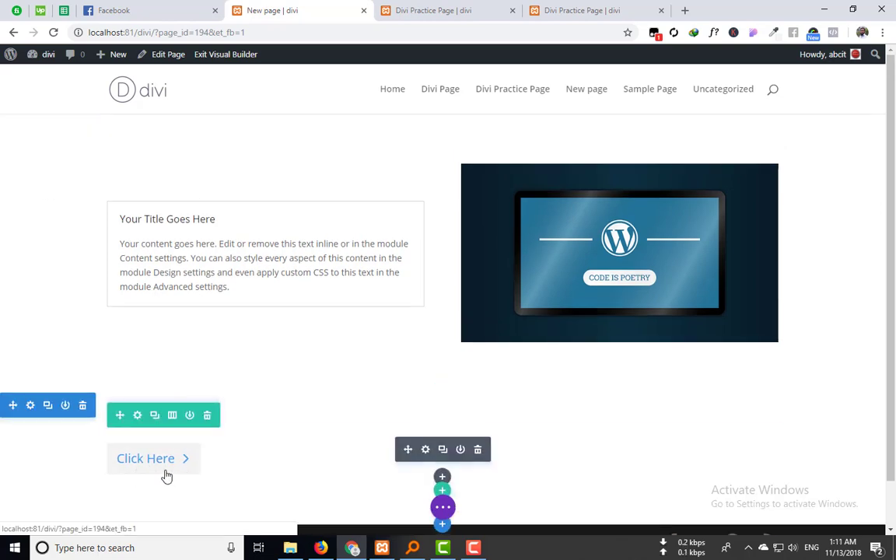
Step: Set the alignment of the row containing the button to center and save the row settings
{"action": "left_click", "coordinate": [137, 417]}
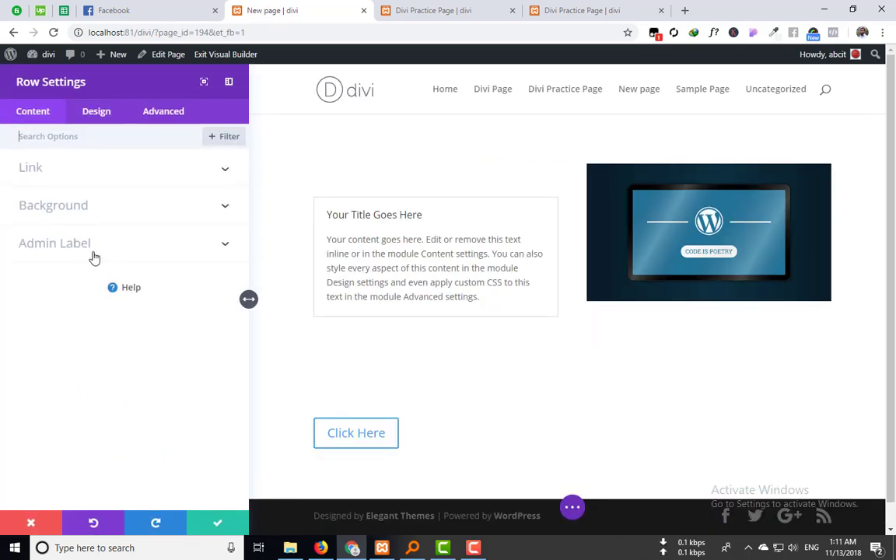
{"action": "left_click", "coordinate": [98, 119]}
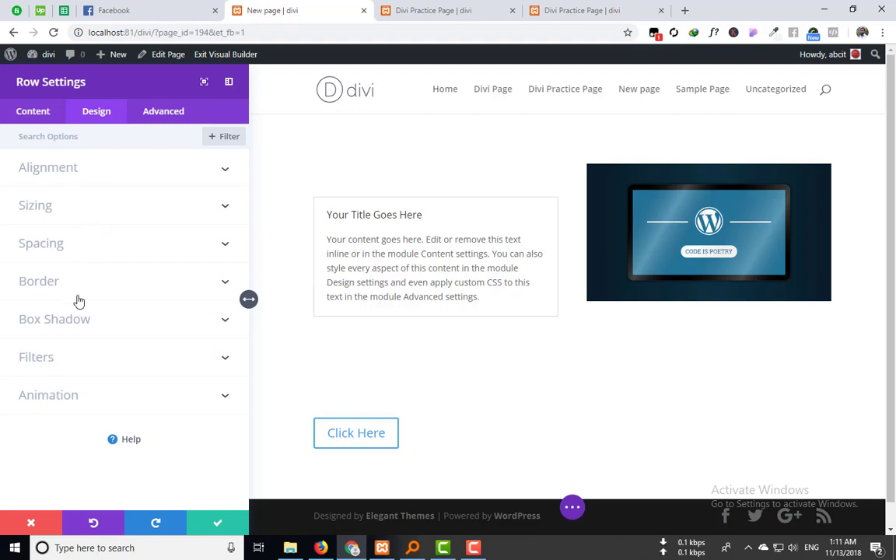
{"action": "left_click", "coordinate": [89, 172]}
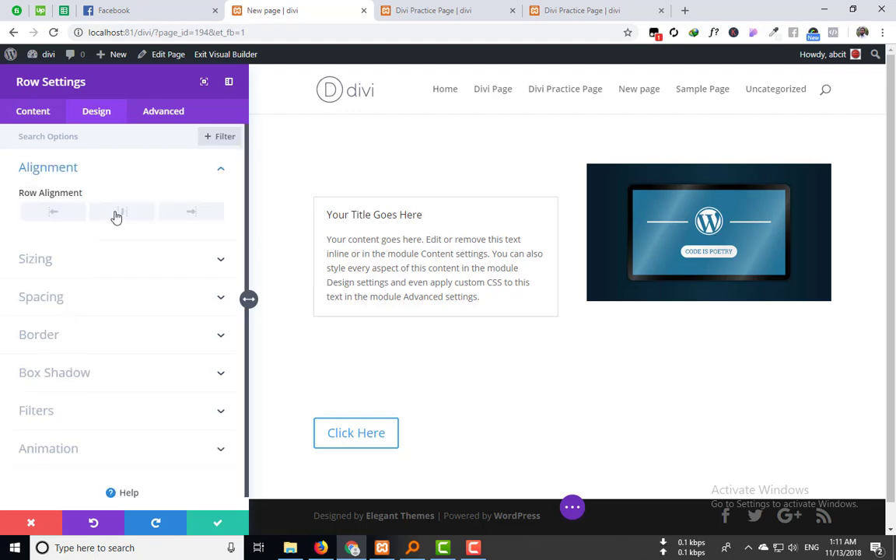
{"action": "left_click", "coordinate": [117, 215]}
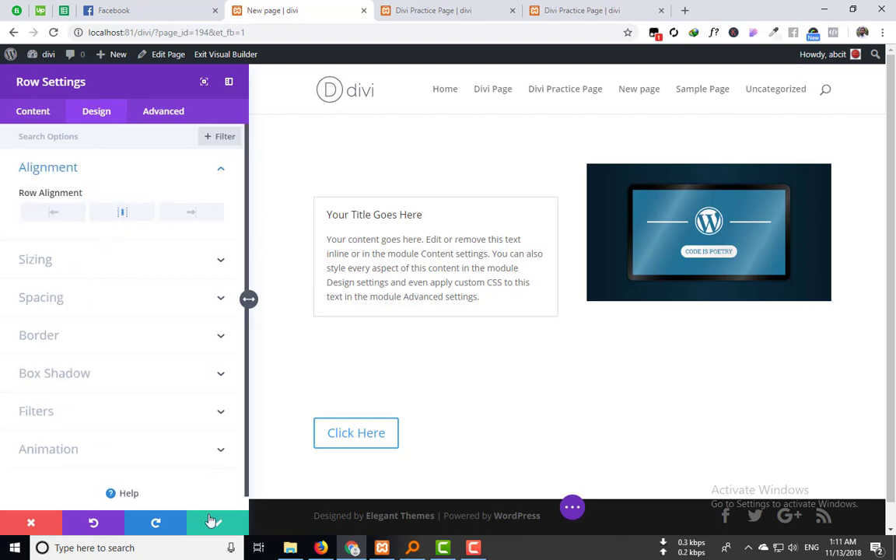
{"action": "left_click", "coordinate": [212, 521]}
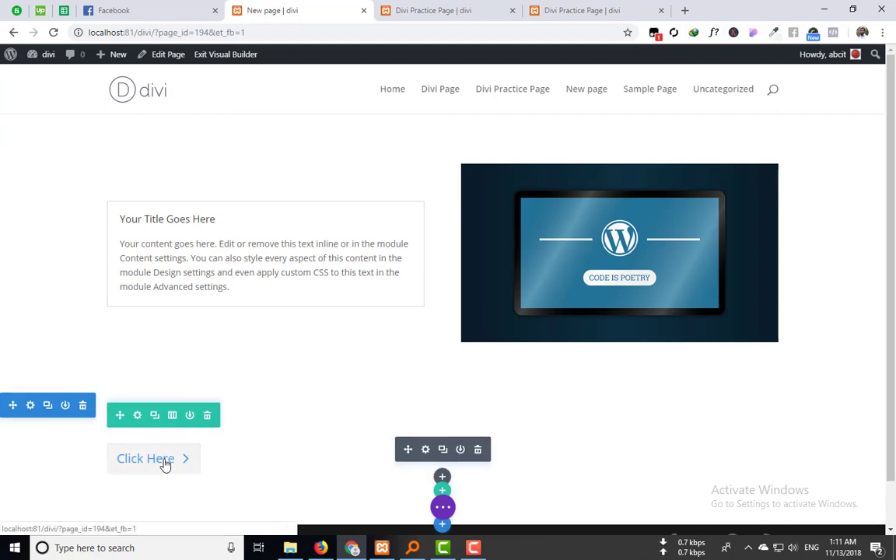
Step: Set the button alignment of the Click Here module to center
{"action": "scroll", "coordinate": [406, 466], "scroll_direction": "down", "scroll_amount": 1}
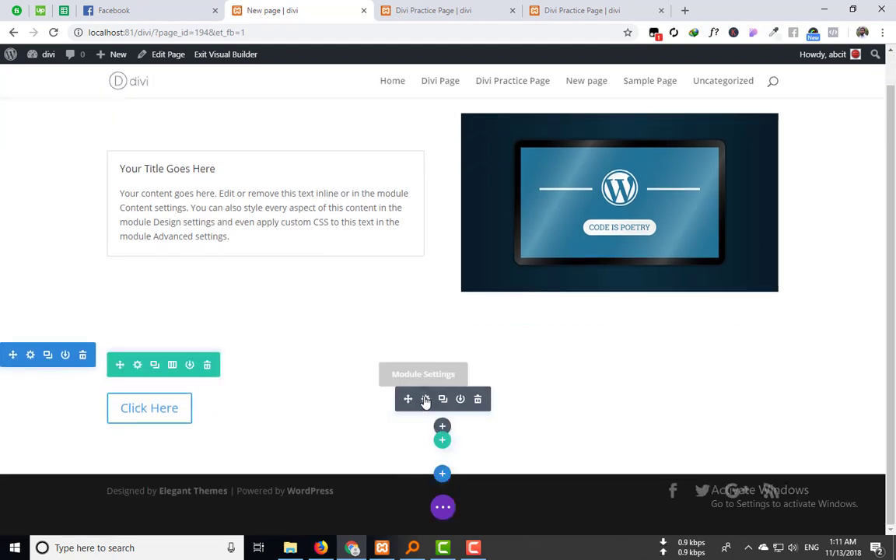
{"action": "left_click", "coordinate": [425, 399]}
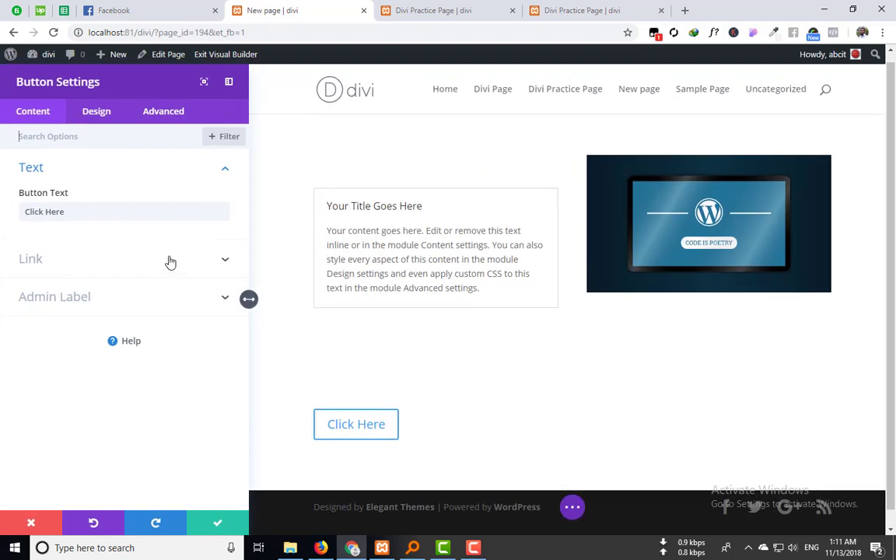
{"action": "left_click", "coordinate": [94, 111]}
{"action": "left_click", "coordinate": [71, 179]}
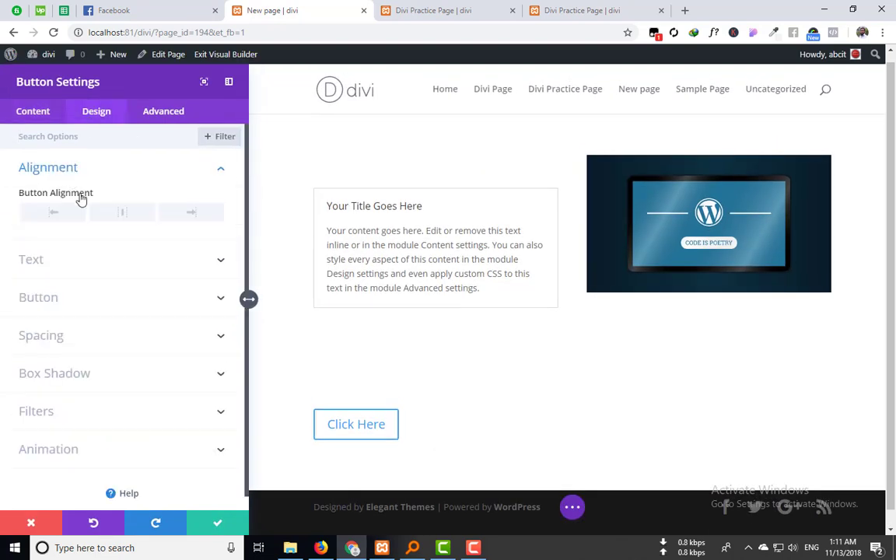
{"action": "left_click", "coordinate": [127, 214]}
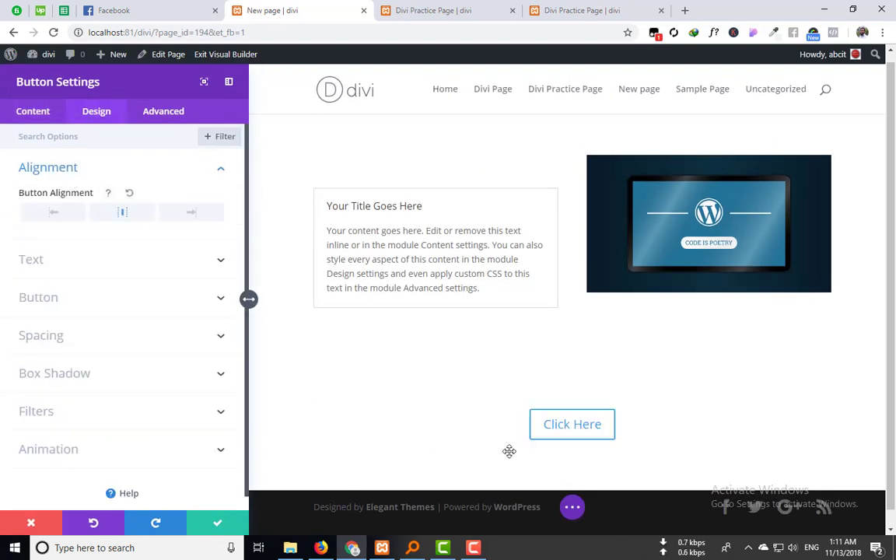
Step: Enable custom styles for the button and set its text color to white #ffffff after trying blue #0c71c3 and green
{"action": "left_click", "coordinate": [67, 307]}
{"action": "left_click", "coordinate": [29, 275]}
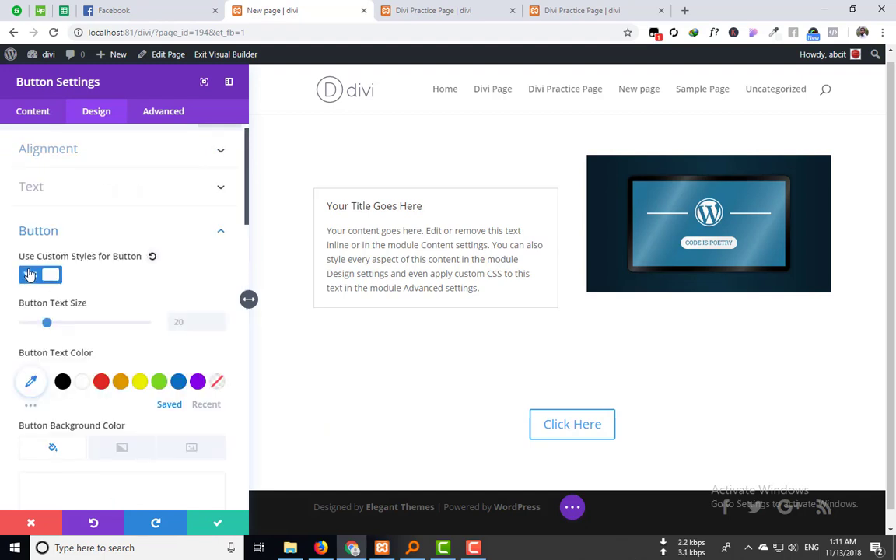
{"action": "scroll", "coordinate": [106, 323], "scroll_direction": "down", "scroll_amount": 1}
{"action": "left_click", "coordinate": [178, 318]}
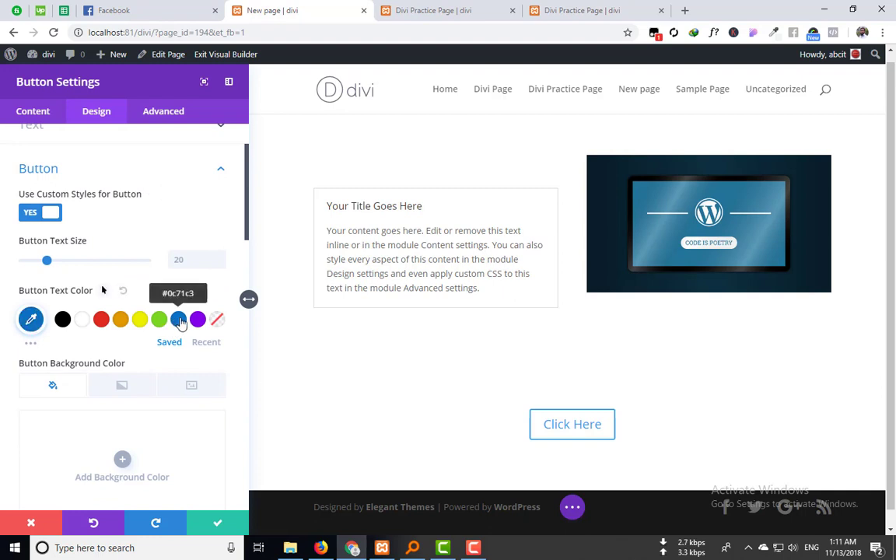
{"action": "scroll", "coordinate": [181, 324], "scroll_direction": "down", "scroll_amount": 2}
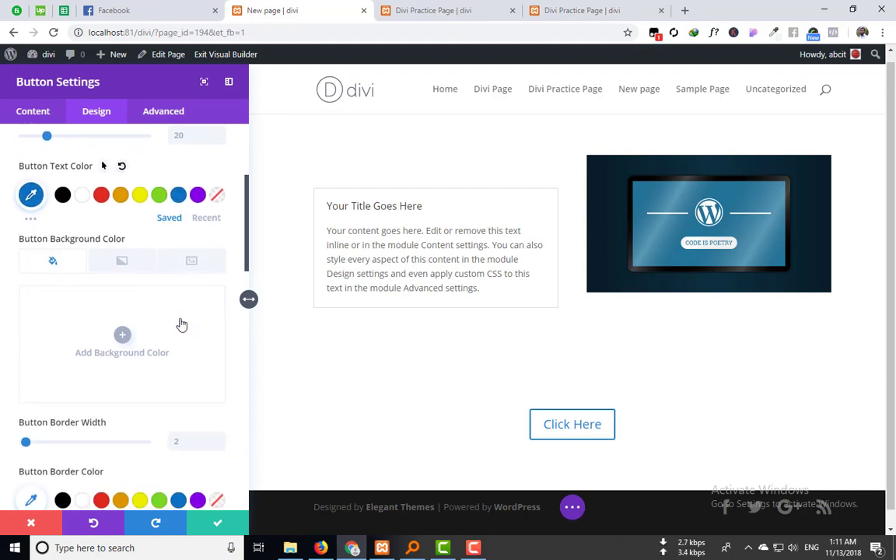
{"action": "left_click", "coordinate": [159, 196]}
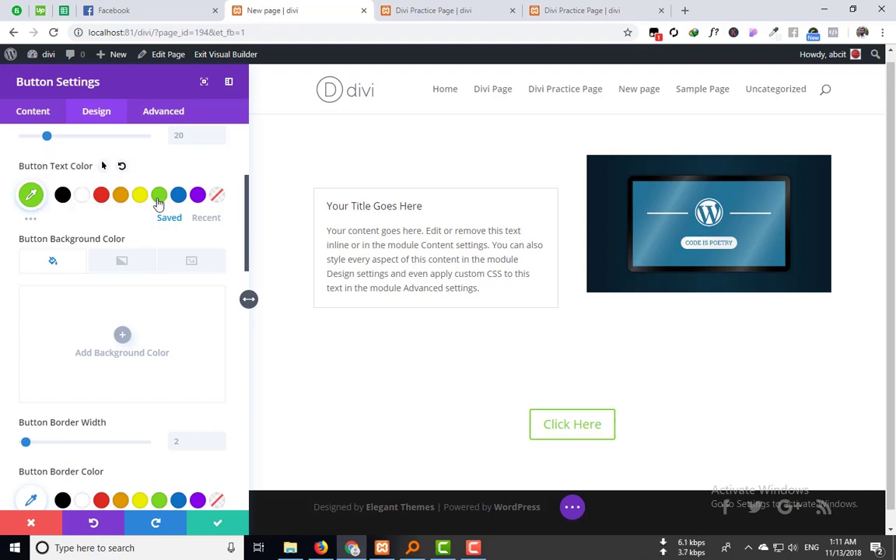
{"action": "left_click", "coordinate": [82, 196]}
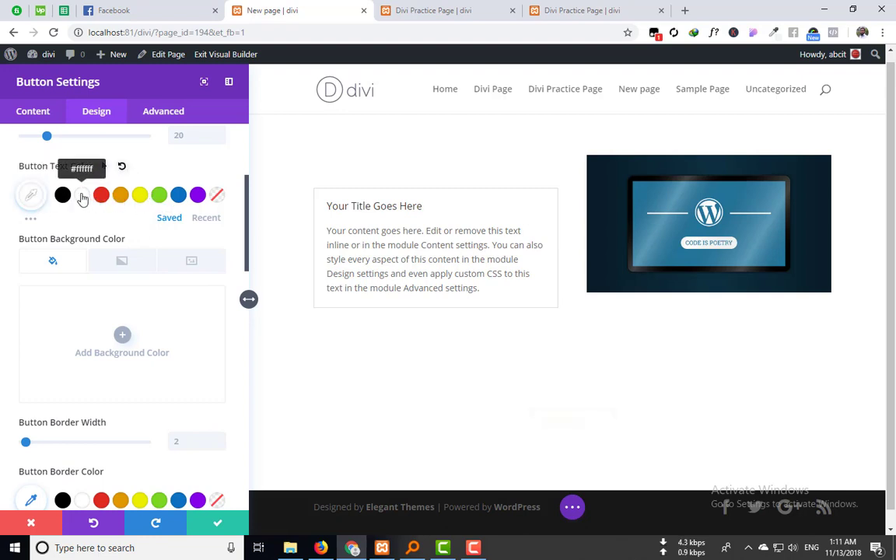
Step: Set the button's background and border colors to blue #0c71c3, accept the button settings and save the page
{"action": "left_click", "coordinate": [137, 337]}
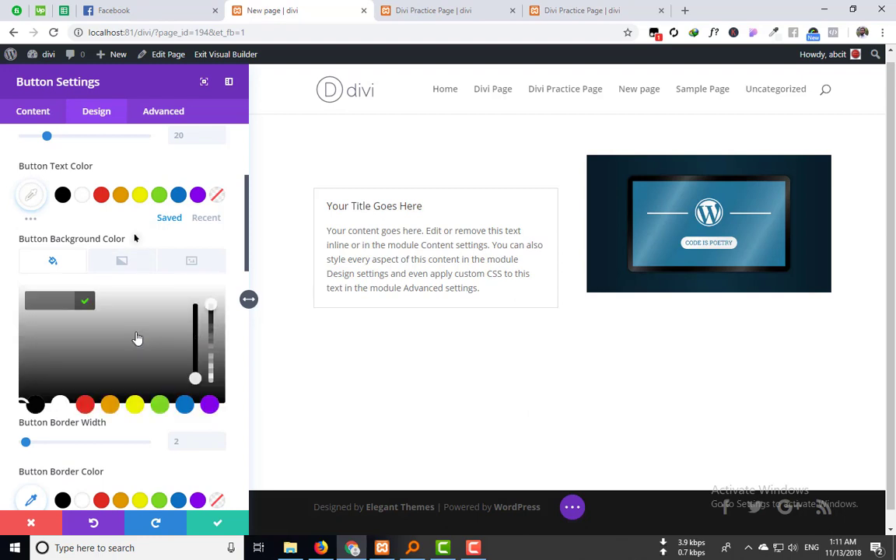
{"action": "left_click", "coordinate": [178, 406]}
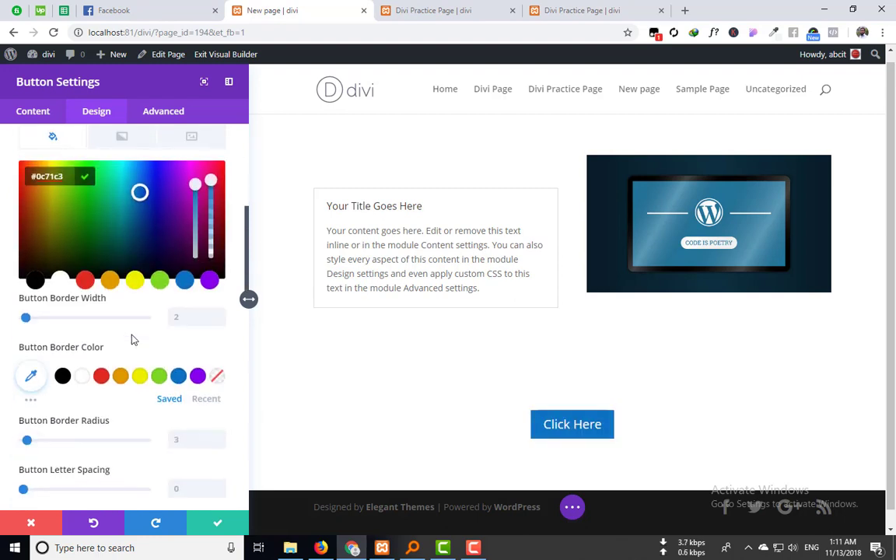
{"action": "scroll", "coordinate": [128, 343], "scroll_direction": "down", "scroll_amount": 3}
{"action": "left_click", "coordinate": [178, 375]}
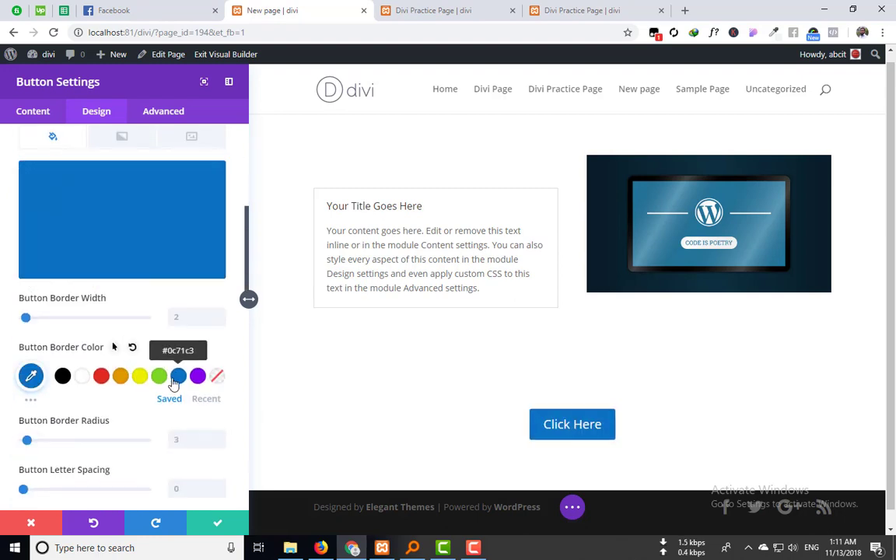
{"action": "left_click", "coordinate": [208, 526]}
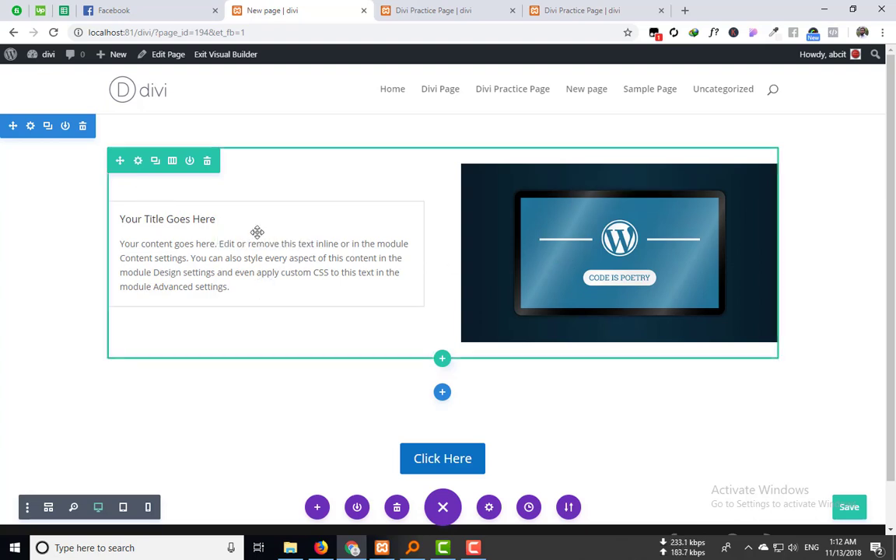
{"action": "mouse_move", "coordinate": [531, 296]}
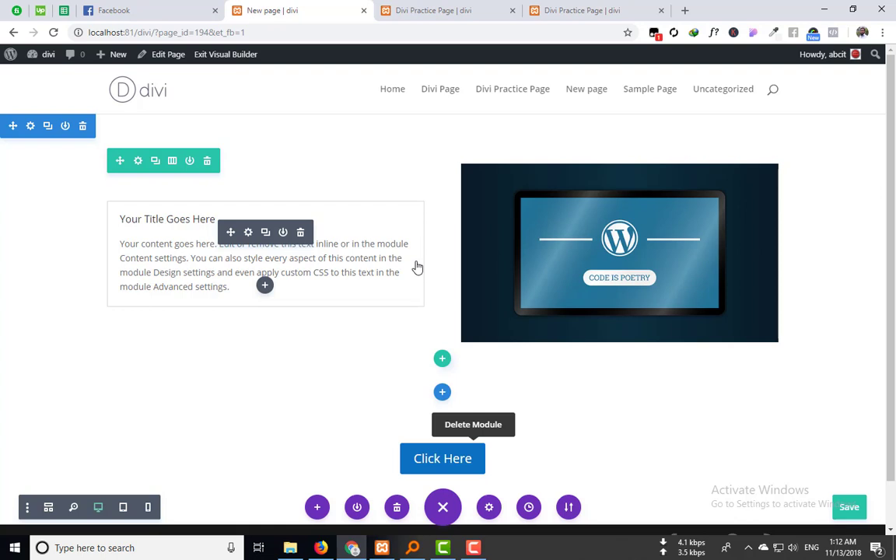
{"action": "key", "text": "ctrl+s"}
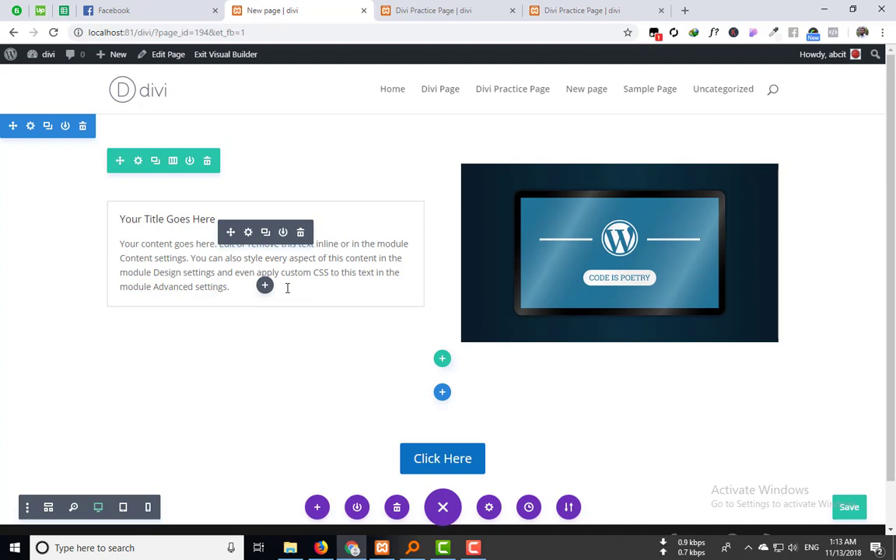
{"action": "left_click_drag", "start_coordinate": [454, 280], "coordinate": [438, 468]}
{"action": "scroll", "coordinate": [366, 349], "scroll_direction": "down", "scroll_amount": 2}
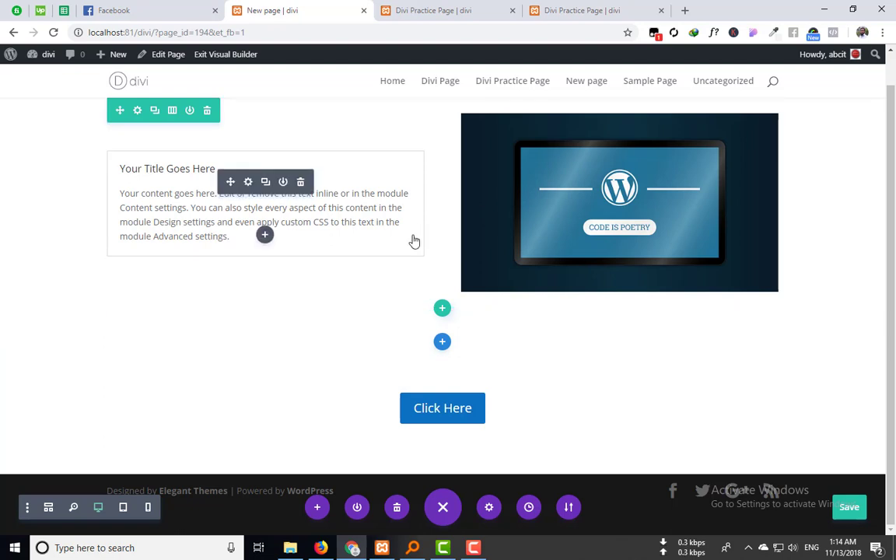
{"action": "scroll", "coordinate": [409, 241], "scroll_direction": "up", "scroll_amount": 1}
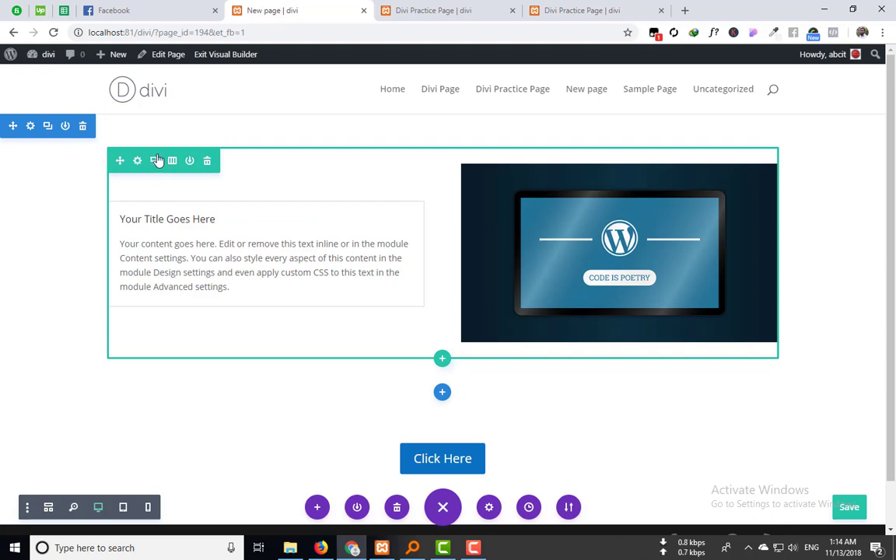
Step: Set up a split test with the accordion and image row as the subject and the Click Here button as the goal
{"action": "right_click", "coordinate": [156, 161]}
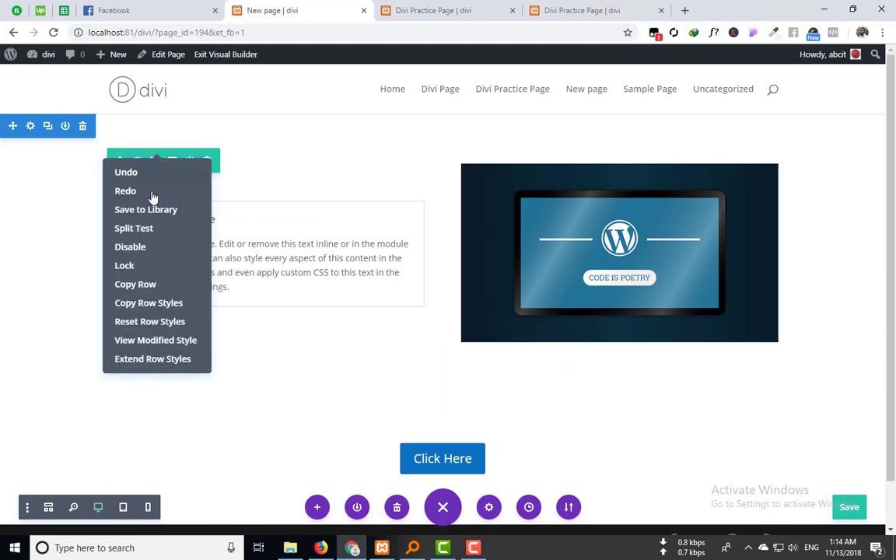
{"action": "left_click", "coordinate": [133, 229]}
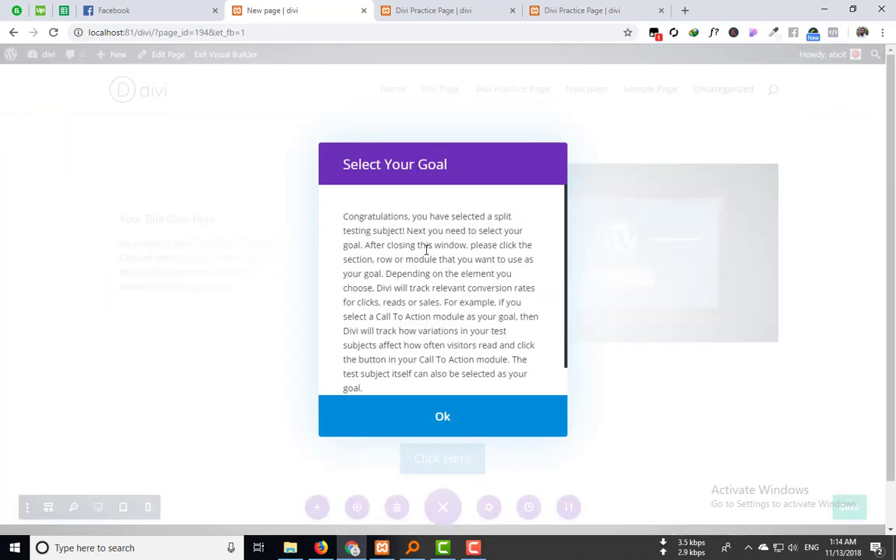
{"action": "scroll", "coordinate": [426, 249], "scroll_direction": "down", "scroll_amount": 1}
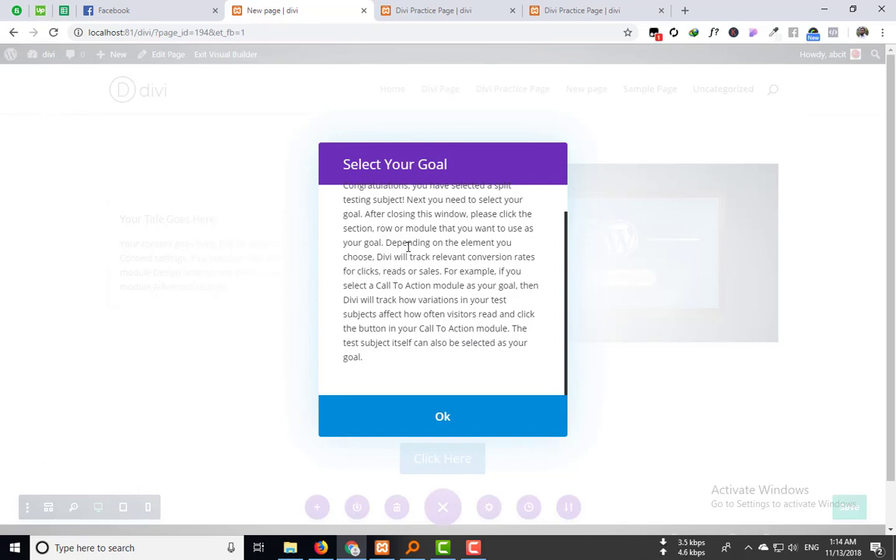
{"action": "left_click", "coordinate": [426, 409]}
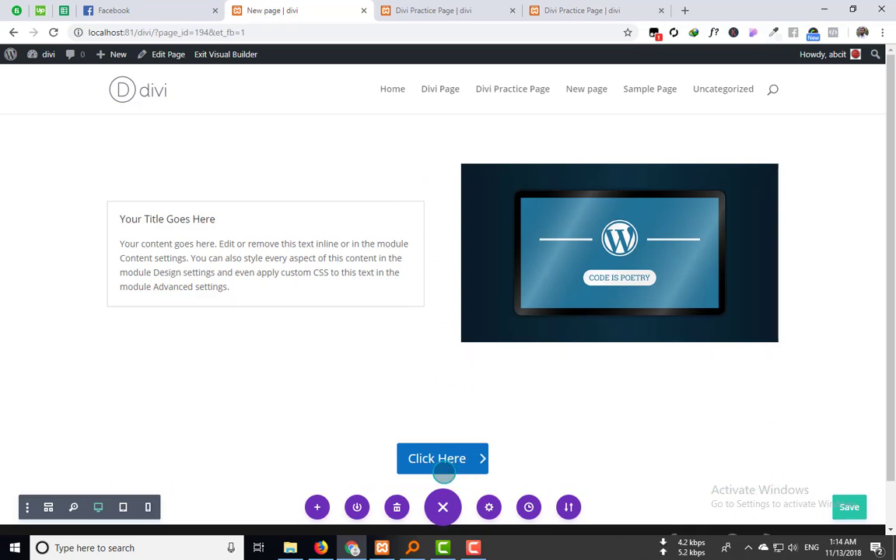
{"action": "scroll", "coordinate": [433, 459], "scroll_direction": "down", "scroll_amount": 2}
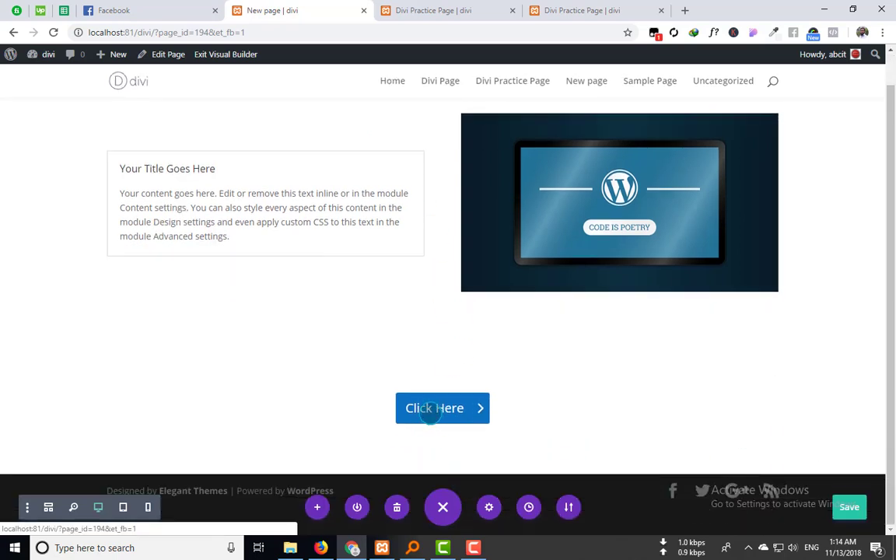
{"action": "left_click", "coordinate": [429, 411]}
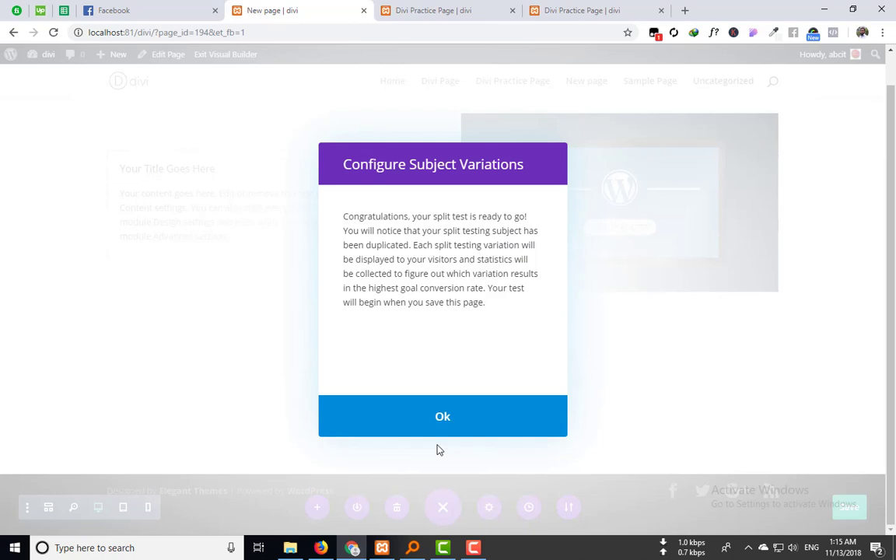
{"action": "left_click", "coordinate": [448, 416]}
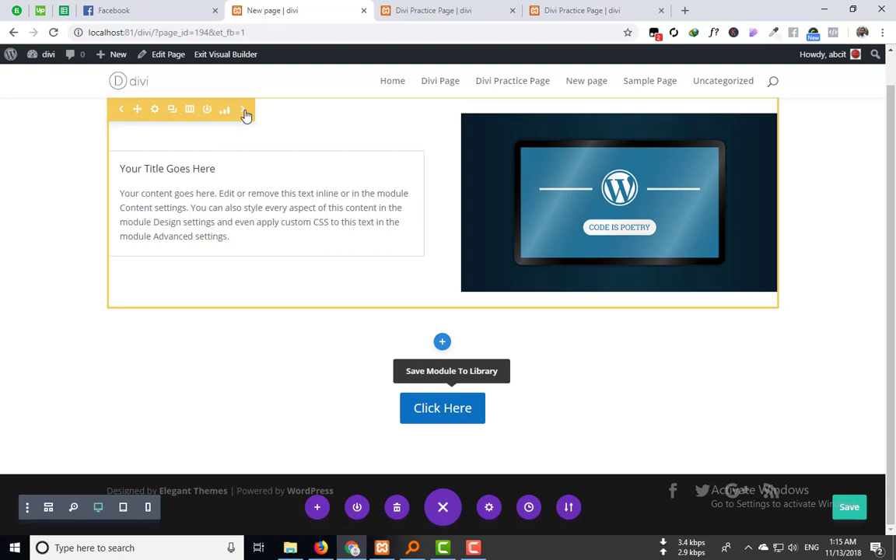
Step: Switch to the wireframe view and compare the split-test row variations 1 and 2 by alternately expanding them
{"action": "left_click", "coordinate": [48, 507]}
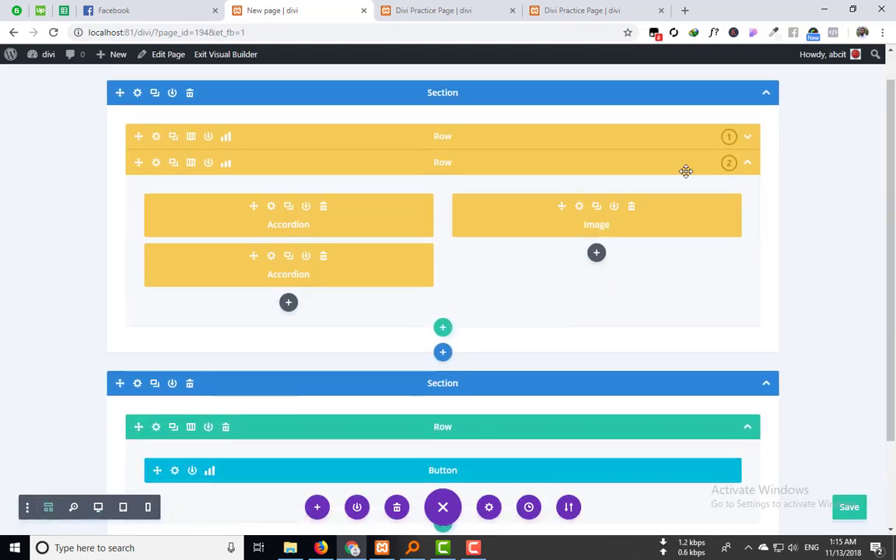
{"action": "left_click", "coordinate": [749, 144]}
{"action": "left_click", "coordinate": [751, 144]}
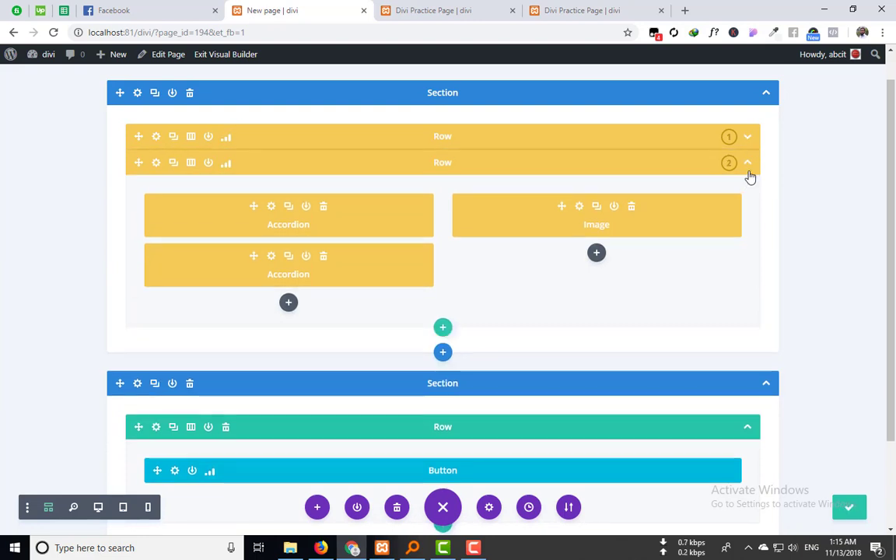
{"action": "left_click", "coordinate": [751, 141]}
{"action": "left_click", "coordinate": [751, 144]}
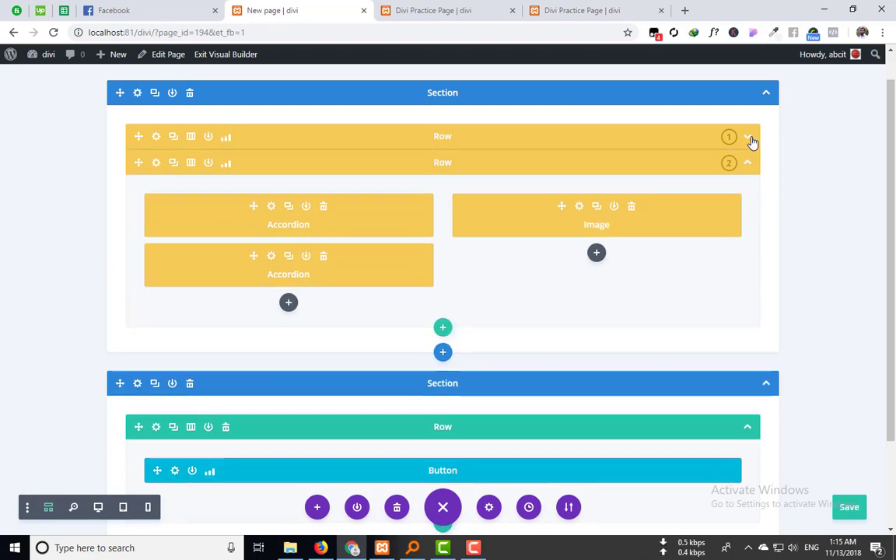
{"action": "left_click", "coordinate": [750, 140]}
{"action": "left_click", "coordinate": [751, 139]}
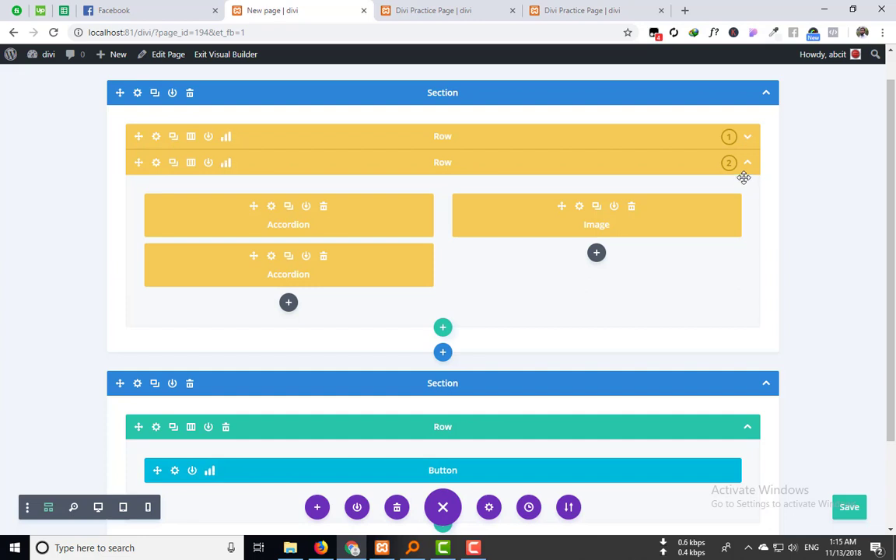
{"action": "left_click", "coordinate": [748, 166]}
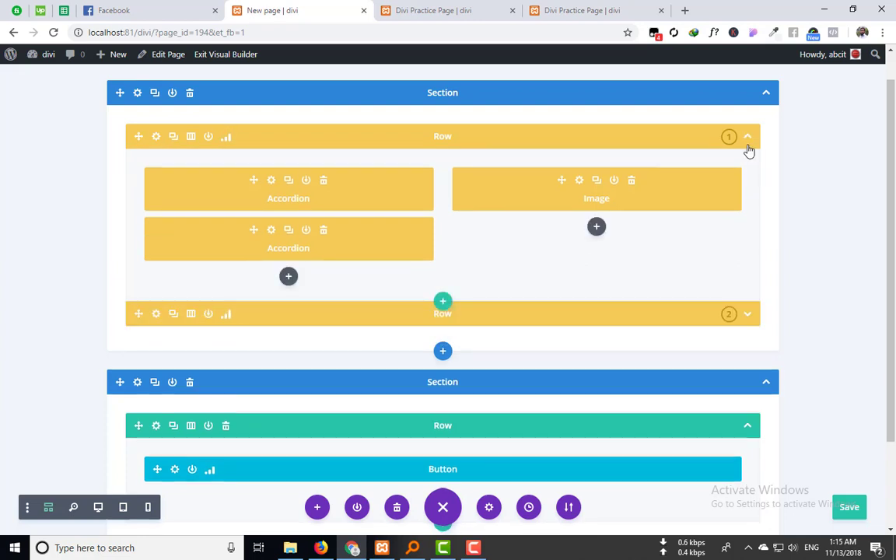
{"action": "left_click", "coordinate": [748, 143]}
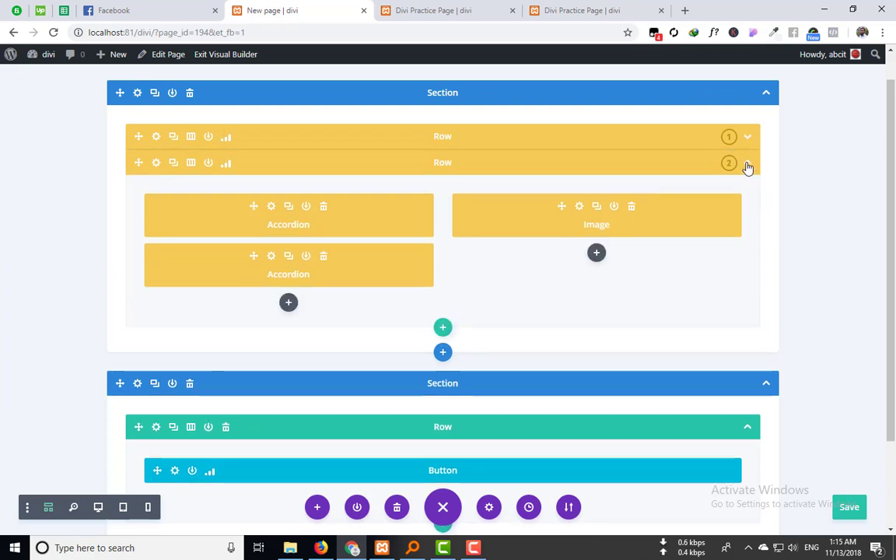
Step: Examine the accordion and image modules inside row variations 1 and 2 of the split test by expanding each variation in turn
{"action": "left_click", "coordinate": [747, 166]}
{"action": "left_click", "coordinate": [748, 140]}
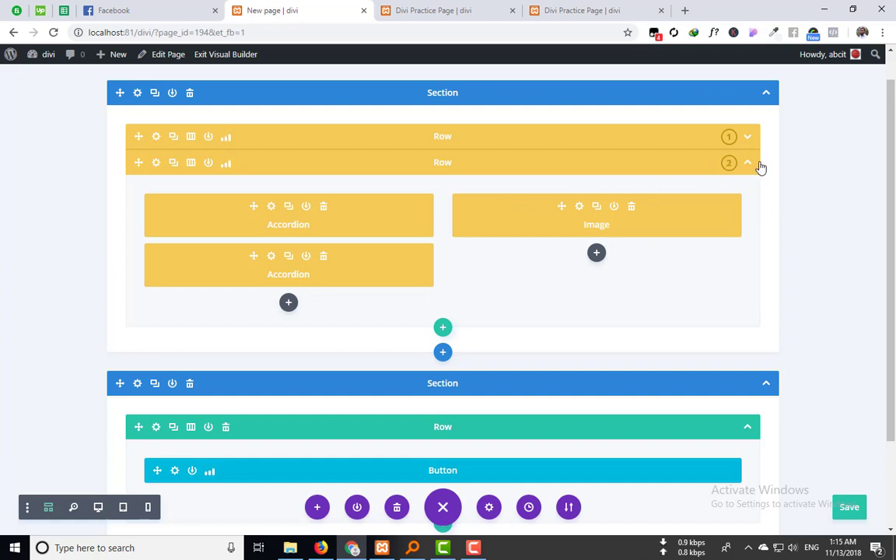
{"action": "left_click", "coordinate": [750, 164]}
{"action": "left_click", "coordinate": [750, 143]}
{"action": "left_click", "coordinate": [748, 164]}
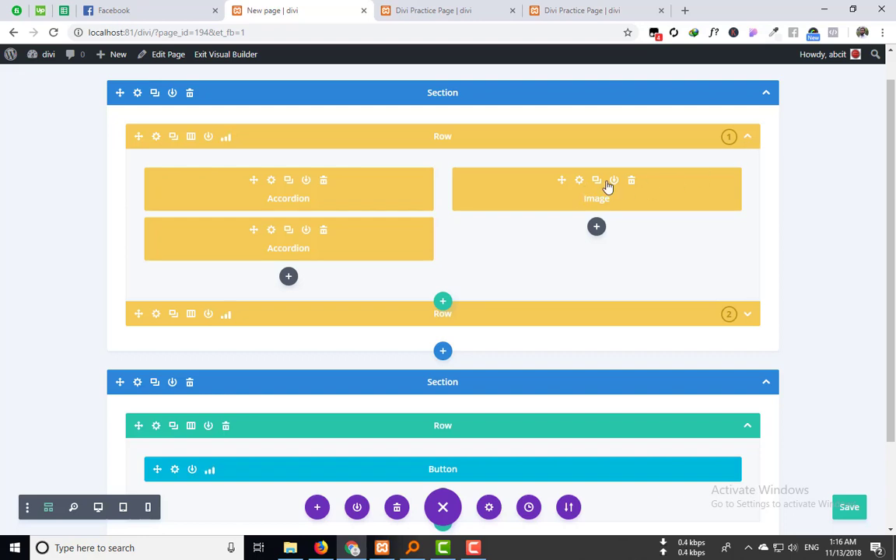
{"action": "left_click", "coordinate": [749, 139]}
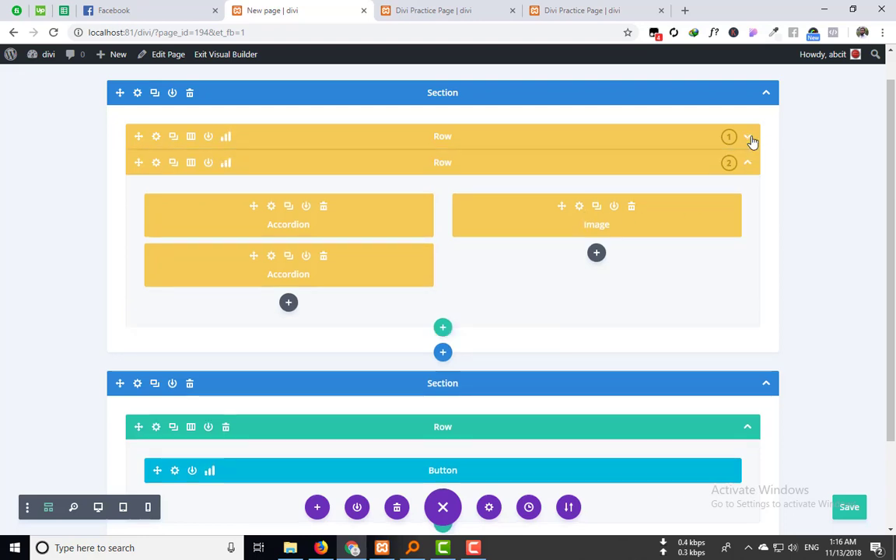
{"action": "left_click", "coordinate": [749, 140]}
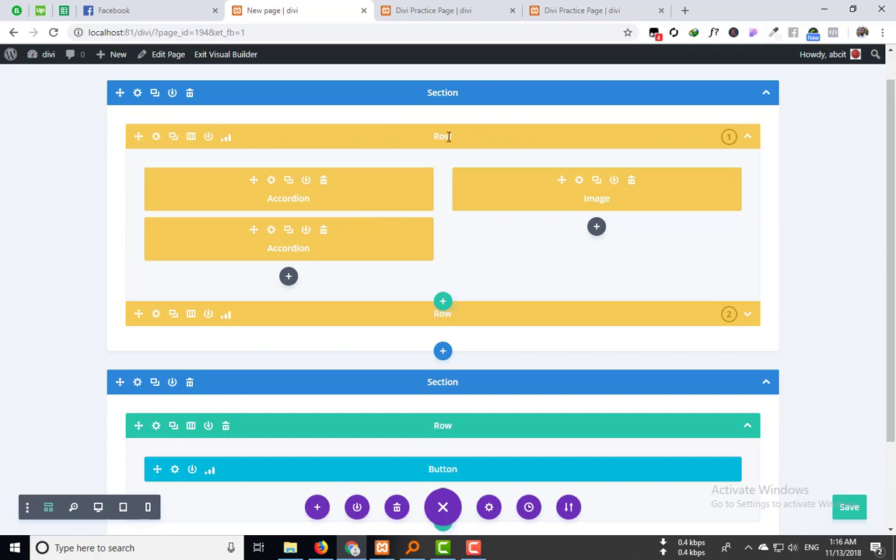
{"action": "left_click", "coordinate": [749, 138]}
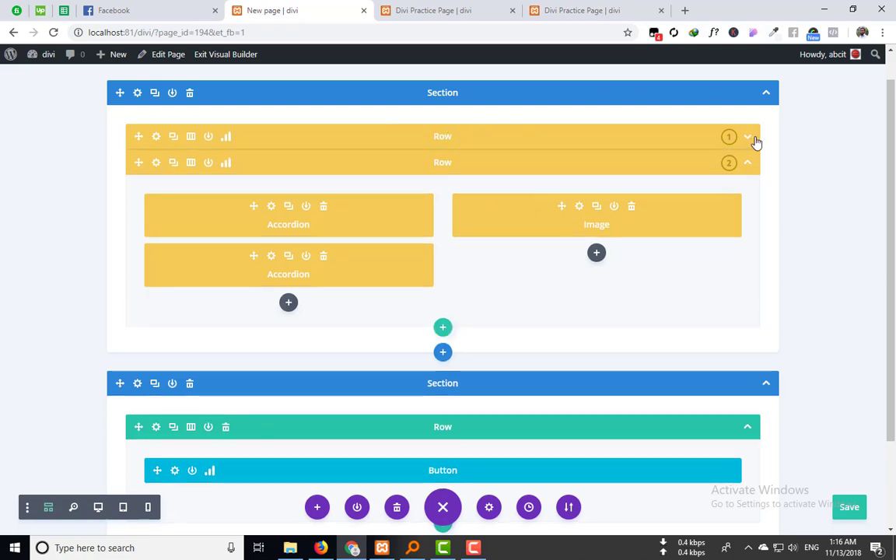
Step: Delete the Image module from row variation 2 and insert a Video module in its place
{"action": "left_click", "coordinate": [632, 207]}
{"action": "left_click", "coordinate": [596, 203]}
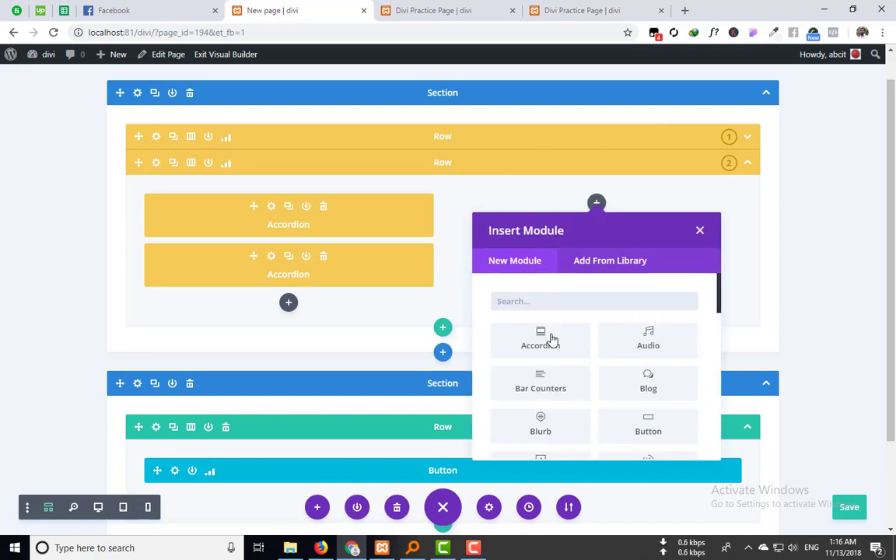
{"action": "left_click", "coordinate": [608, 301]}
{"action": "type", "text": "v"}
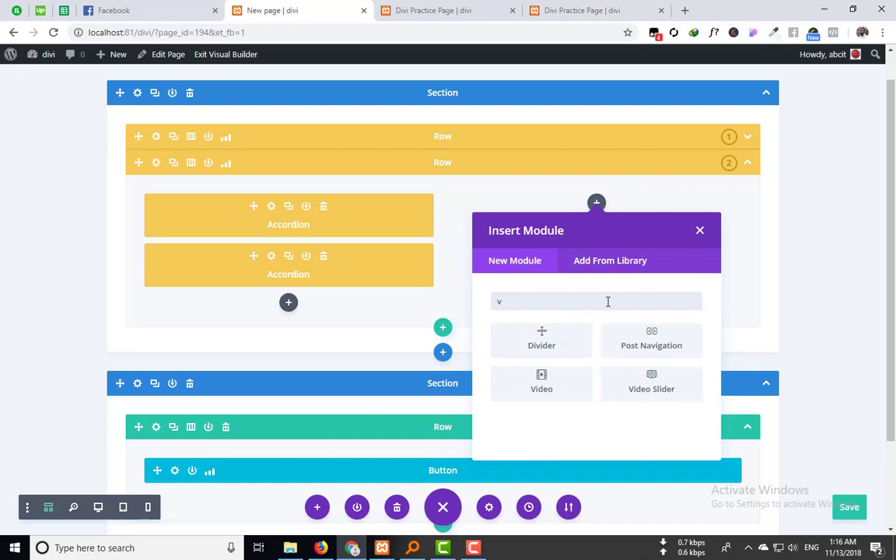
{"action": "type", "text": "ide"}
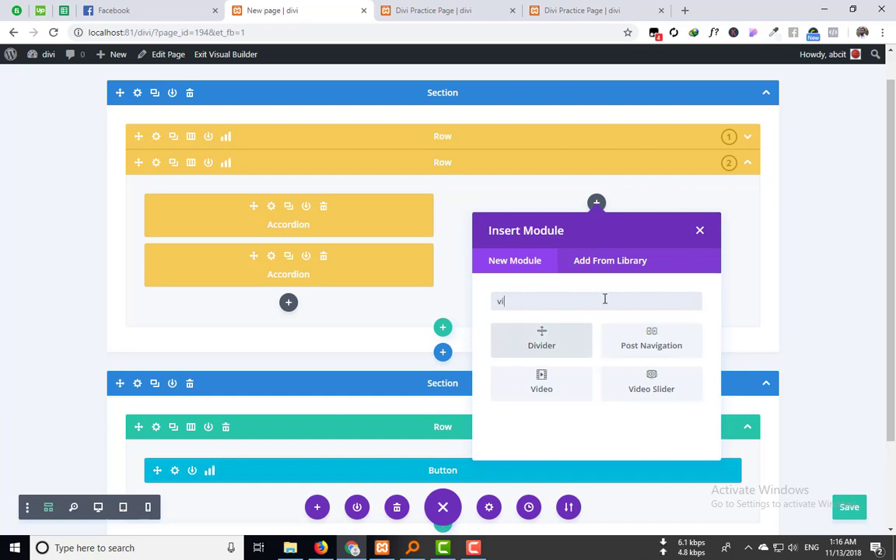
{"action": "left_click", "coordinate": [646, 336]}
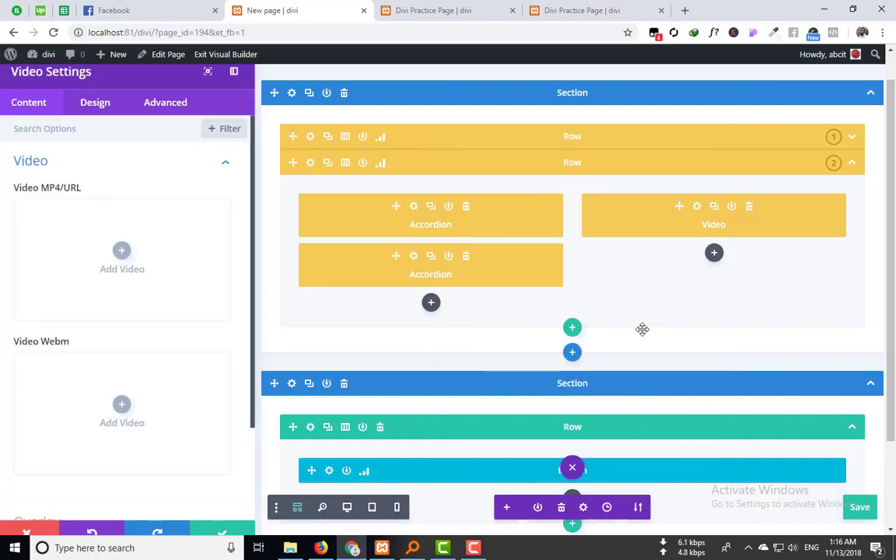
Step: Set the Video module's MP4 file to the bright golden particles clip from the media library, accept the video settings and save the page
{"action": "left_click", "coordinate": [109, 260]}
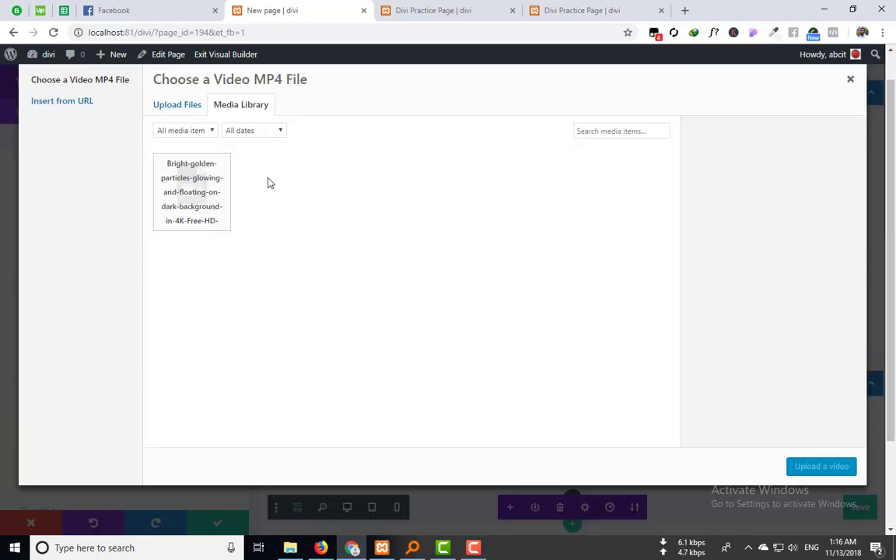
{"action": "left_click", "coordinate": [190, 181]}
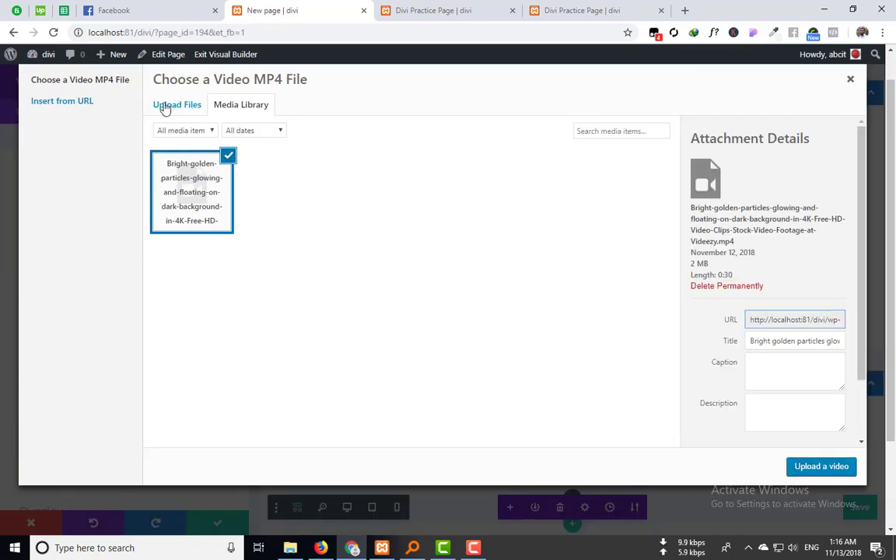
{"action": "left_click", "coordinate": [790, 467]}
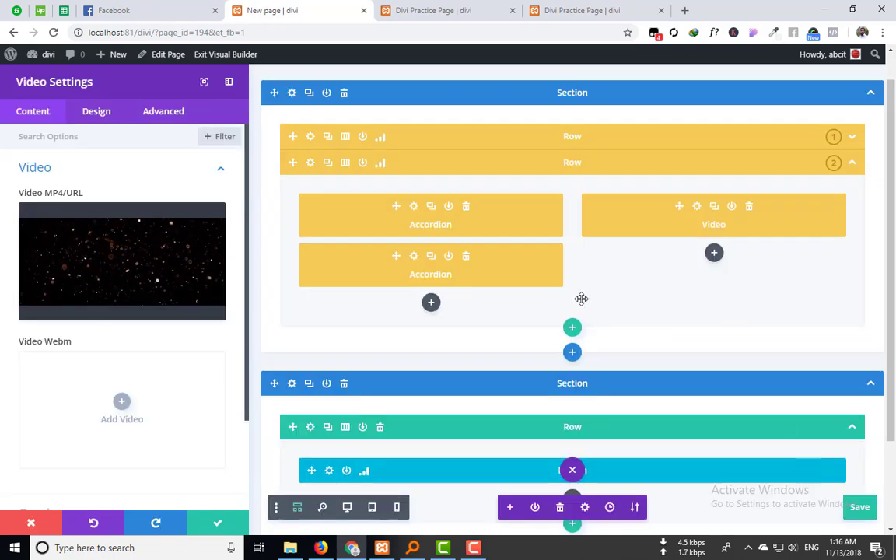
{"action": "scroll", "coordinate": [134, 241], "scroll_direction": "down", "scroll_amount": 3}
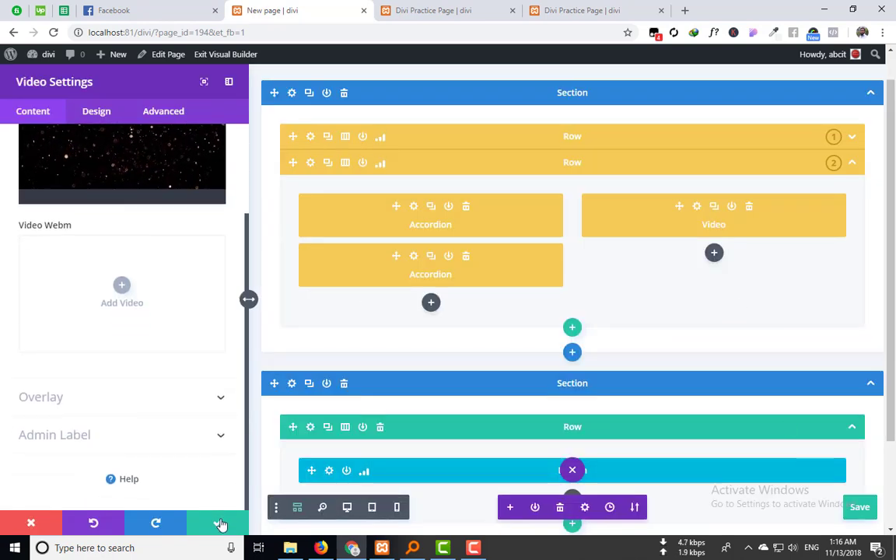
{"action": "left_click", "coordinate": [219, 523]}
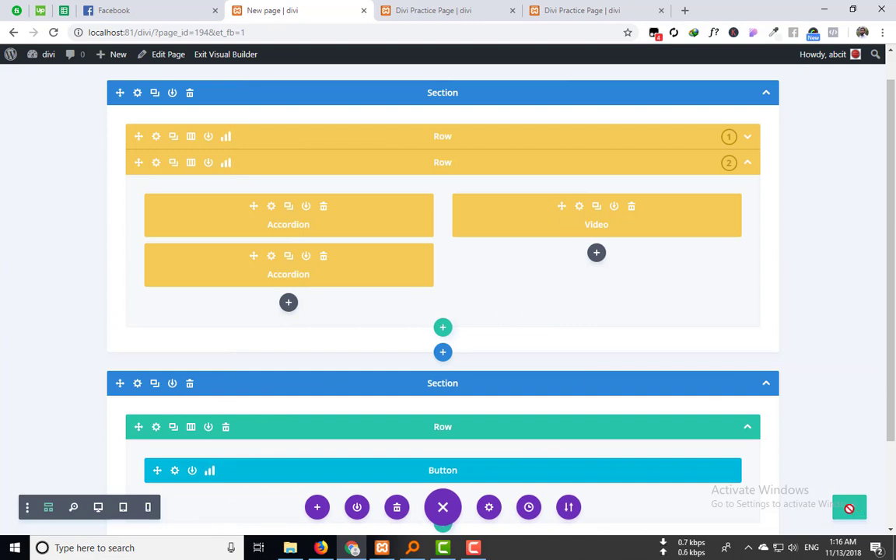
Step: Check the row in the desktop view, save the page from the wireframe view and return to the desktop view
{"action": "left_click", "coordinate": [49, 507]}
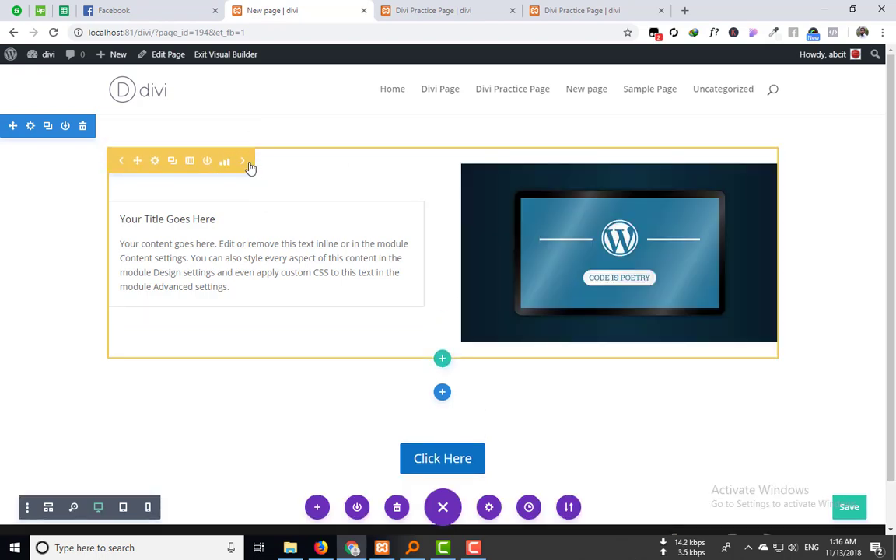
{"action": "left_click", "coordinate": [42, 510]}
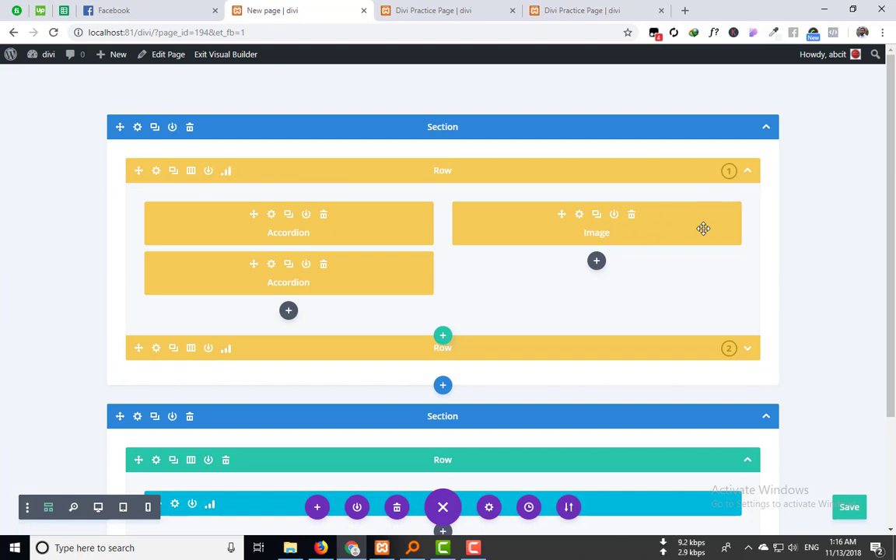
{"action": "left_click", "coordinate": [850, 508]}
{"action": "left_click", "coordinate": [48, 507]}
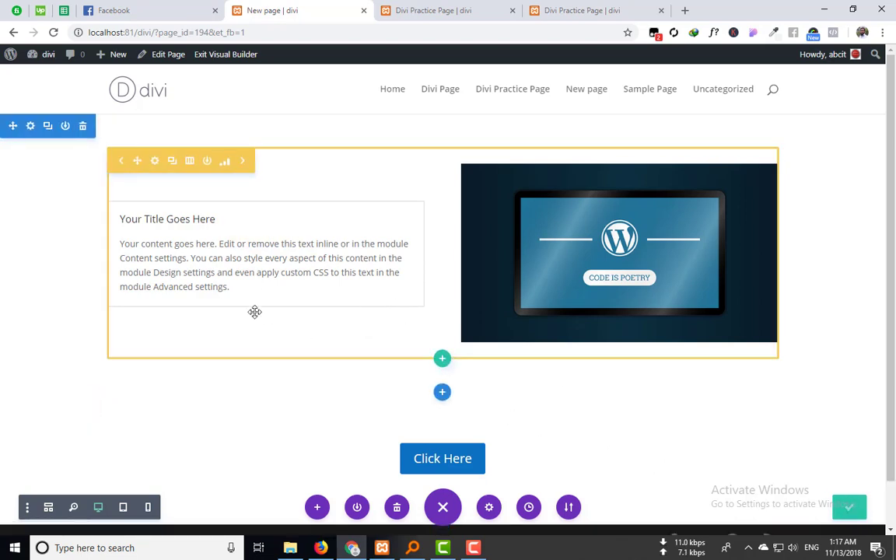
{"action": "scroll", "coordinate": [254, 311], "scroll_direction": "down", "scroll_amount": 1}
{"action": "scroll", "coordinate": [150, 195], "scroll_direction": "up", "scroll_amount": 1}
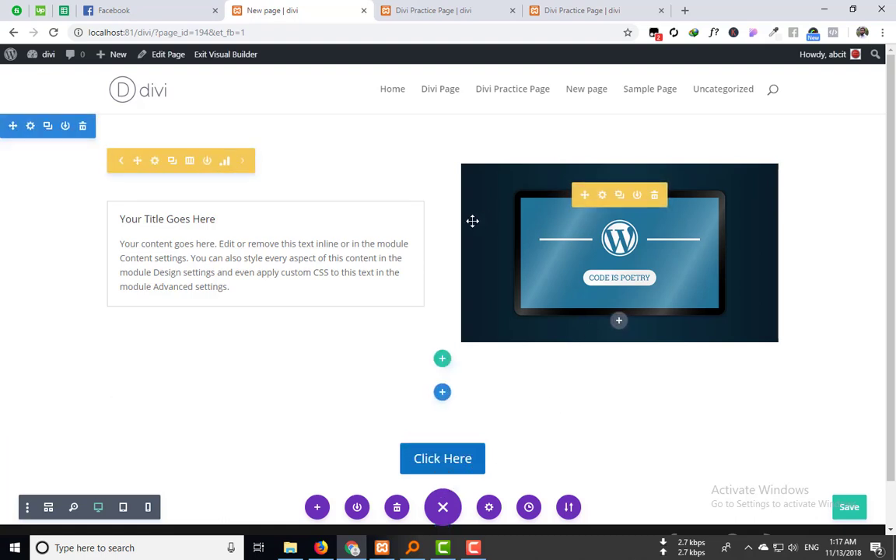
Step: Review the split-test row's Clicks, Reads, Bounces and Goal Engagement statistics, and close the statistics window
{"action": "left_click", "coordinate": [224, 165]}
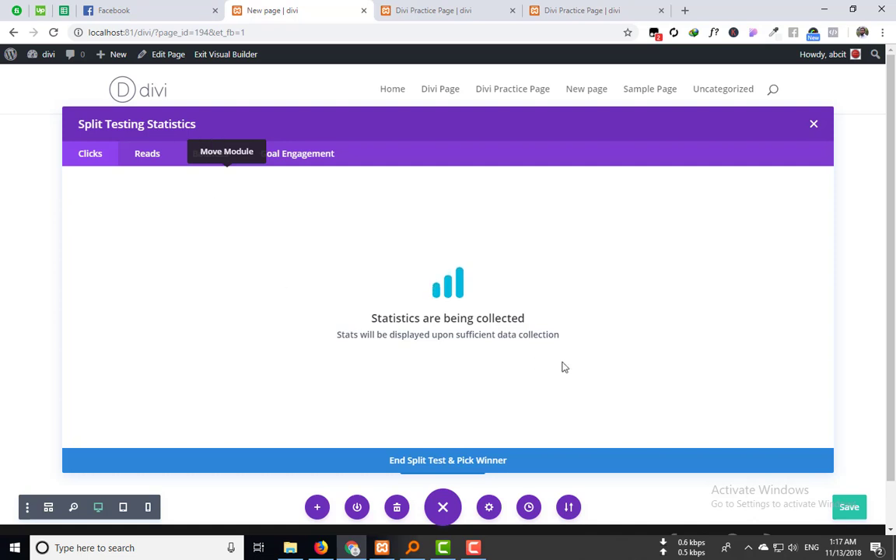
{"action": "left_click_drag", "start_coordinate": [374, 318], "coordinate": [337, 318]}
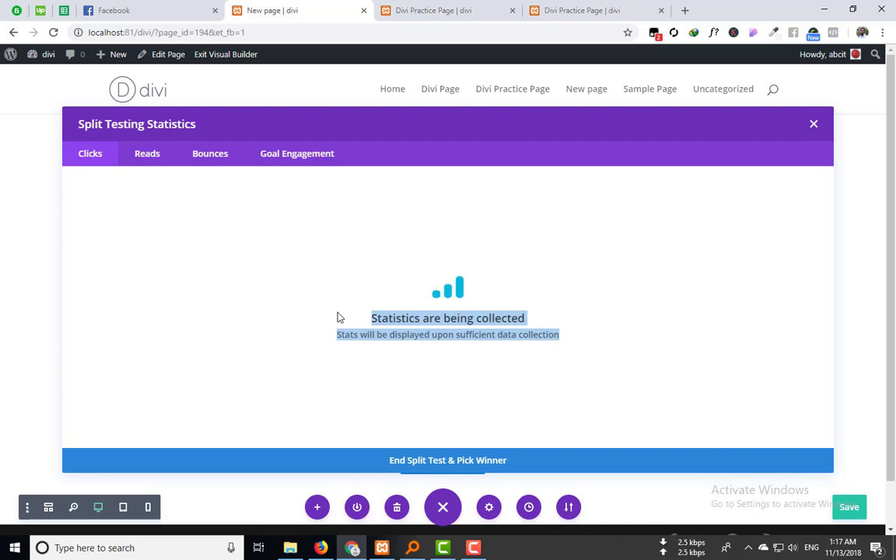
{"action": "left_click", "coordinate": [398, 294]}
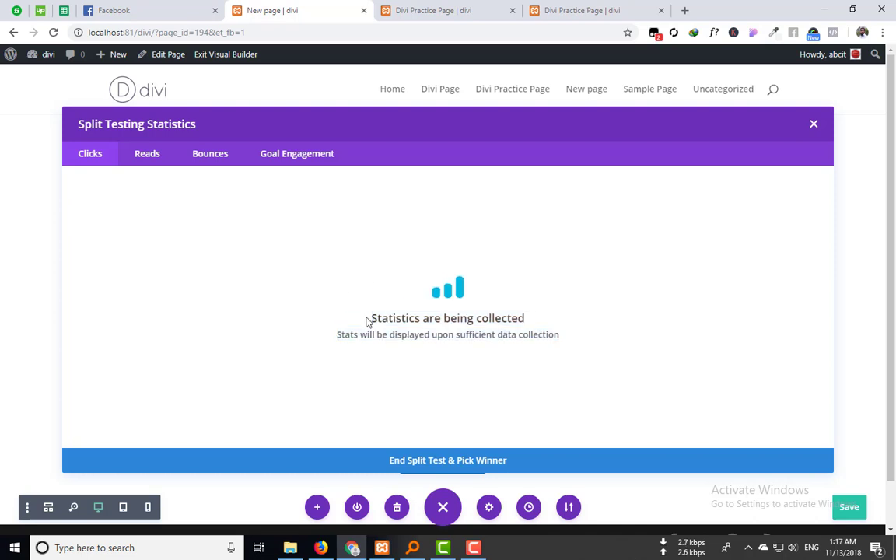
{"action": "mouse_move", "coordinate": [368, 321]}
{"action": "left_mouse_down"}
{"action": "mouse_move", "coordinate": [584, 330]}
{"action": "mouse_move", "coordinate": [345, 328]}
{"action": "mouse_move", "coordinate": [345, 320]}
{"action": "mouse_move", "coordinate": [573, 336]}
{"action": "mouse_move", "coordinate": [416, 348]}
{"action": "mouse_move", "coordinate": [350, 322]}
{"action": "left_mouse_up"}
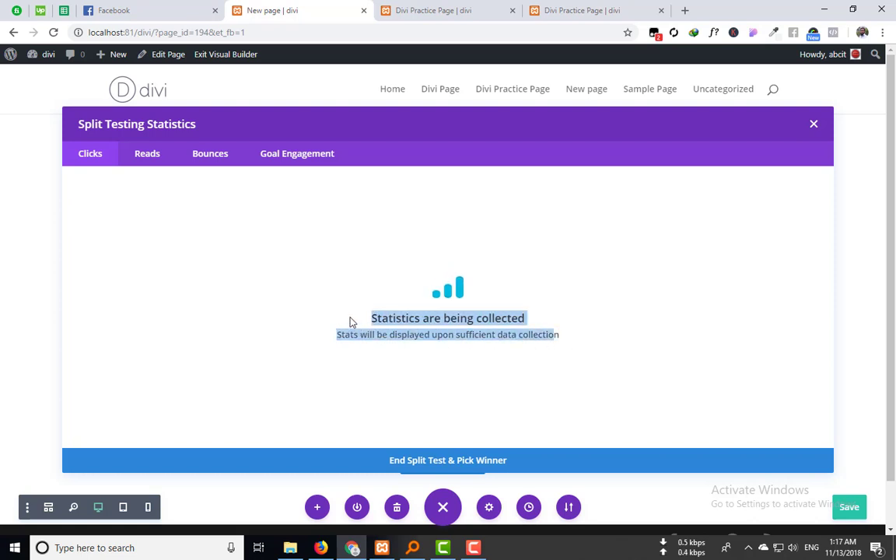
{"action": "left_click", "coordinate": [416, 350]}
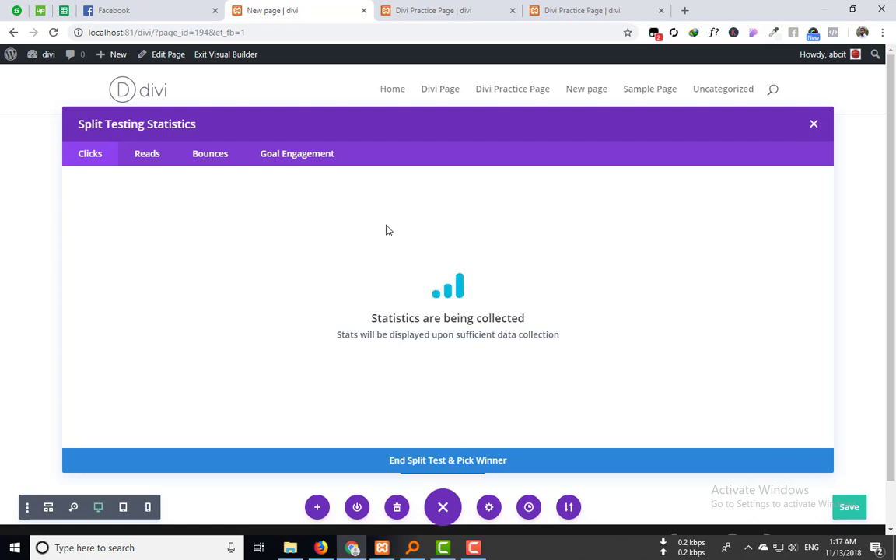
{"action": "left_click", "coordinate": [158, 158]}
{"action": "left_click", "coordinate": [209, 159]}
{"action": "left_click", "coordinate": [148, 157]}
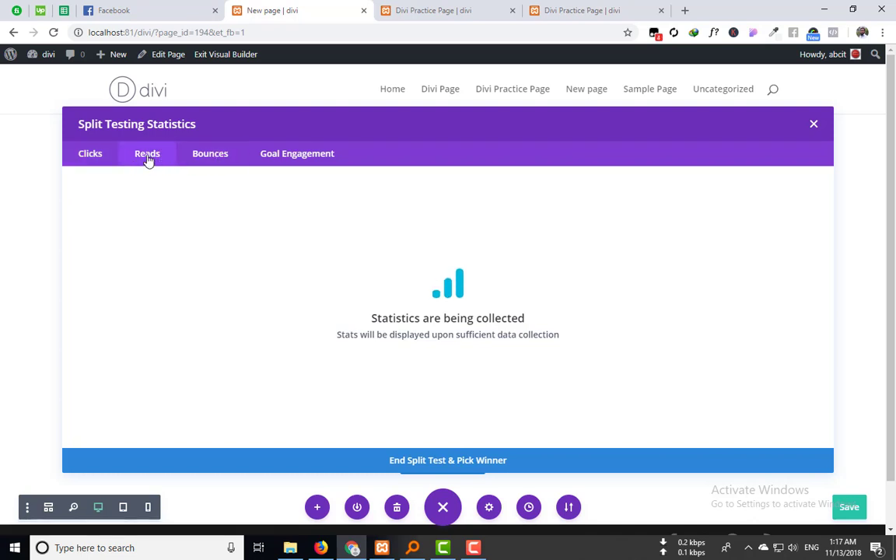
{"action": "left_click", "coordinate": [313, 155]}
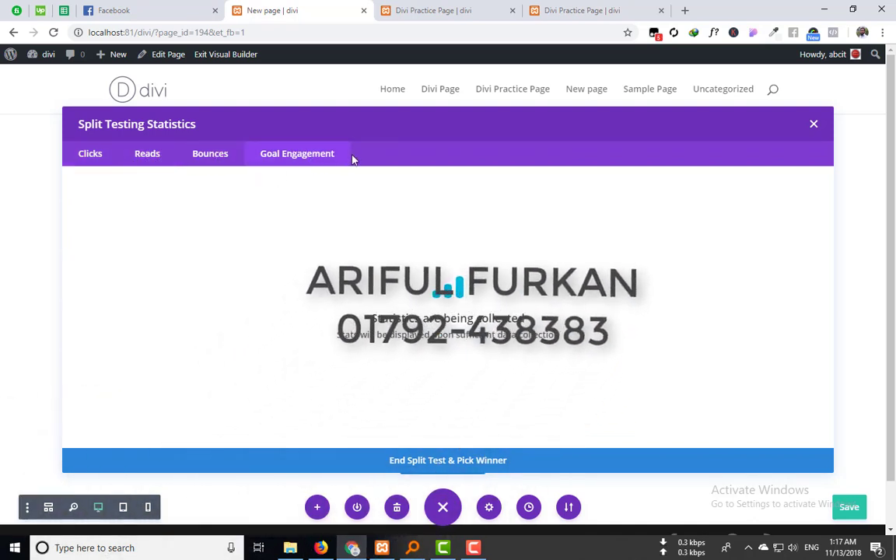
{"action": "left_click", "coordinate": [92, 155]}
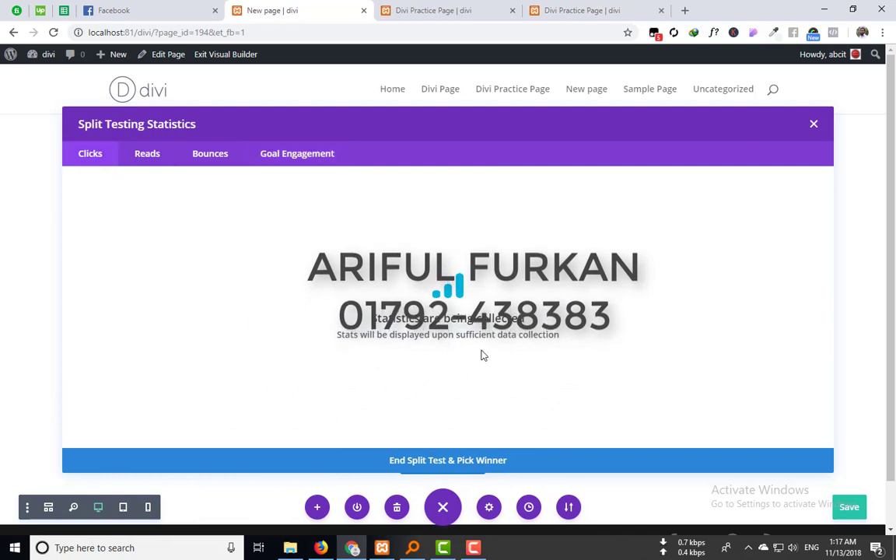
{"action": "left_click", "coordinate": [813, 125]}
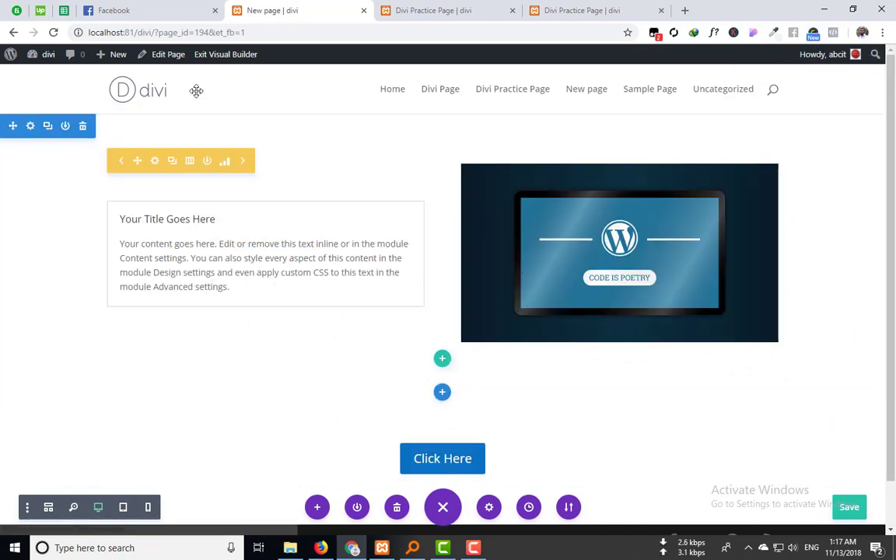
Step: Copy the page address localhost:81/divi/?page_id=194 without the trailing &et_fb=1 part
{"action": "left_click_drag", "start_coordinate": [209, 31], "coordinate": [78, 25]}
{"action": "left_click", "coordinate": [252, 32]}
{"action": "left_click_drag", "start_coordinate": [246, 32], "coordinate": [98, 17]}
{"action": "left_click", "coordinate": [254, 35]}
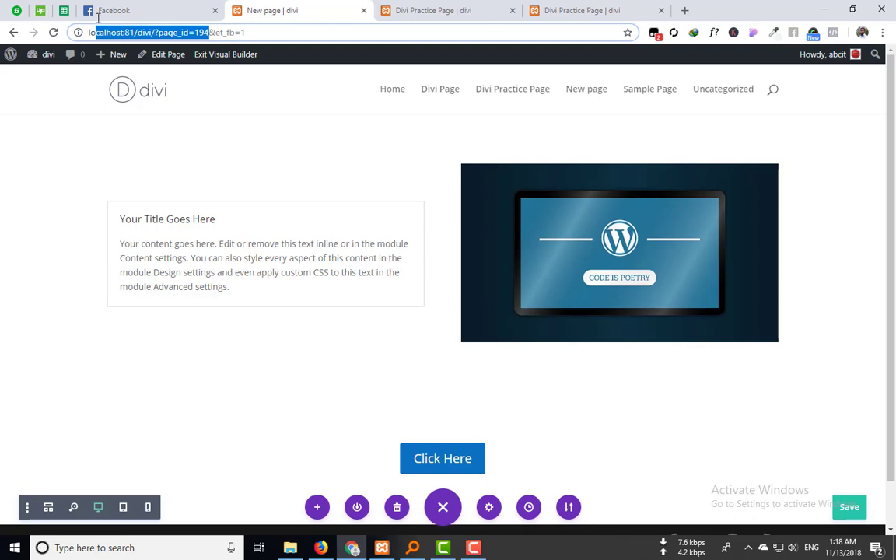
{"action": "left_click", "coordinate": [102, 32]}
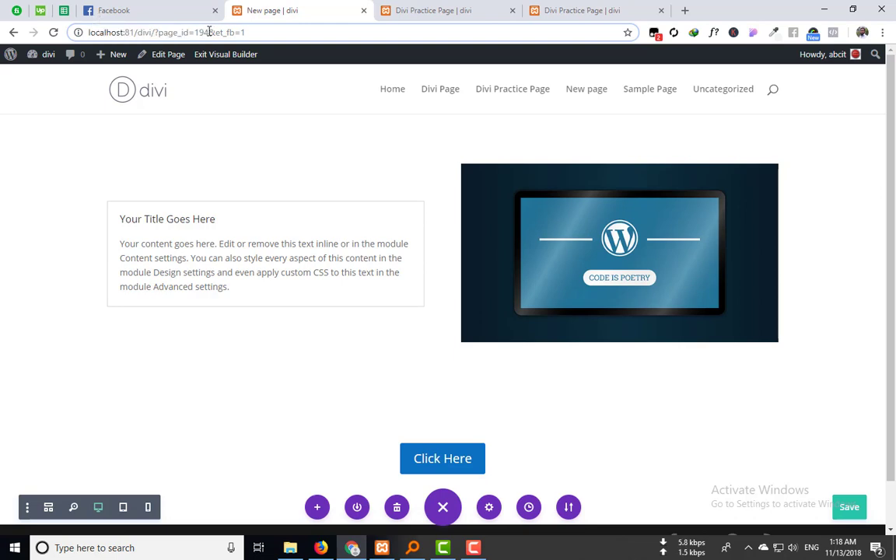
{"action": "left_click_drag", "start_coordinate": [209, 32], "coordinate": [2, 32]}
{"action": "key", "text": "ctrl+c"}
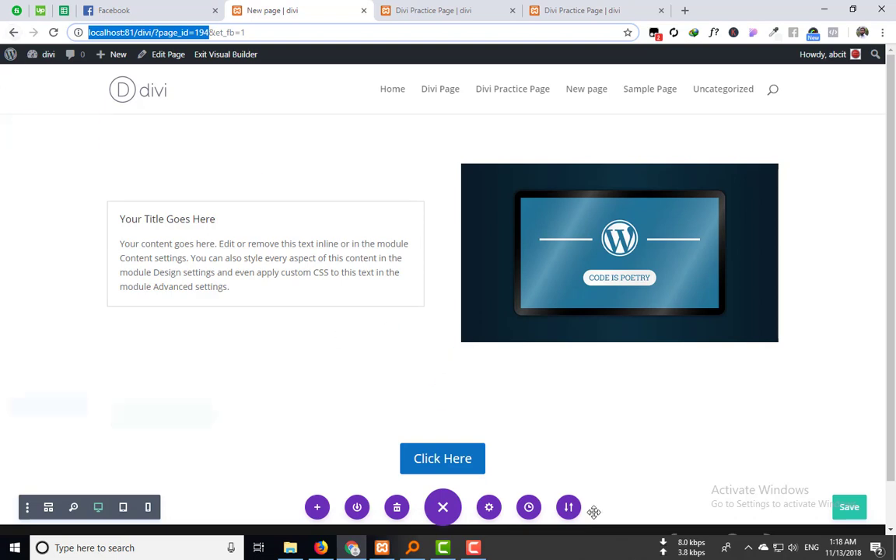
Step: Collapse the builder's page controls and open localhost:81/divi/?page_id=194 in a new incognito window
{"action": "left_click", "coordinate": [442, 507]}
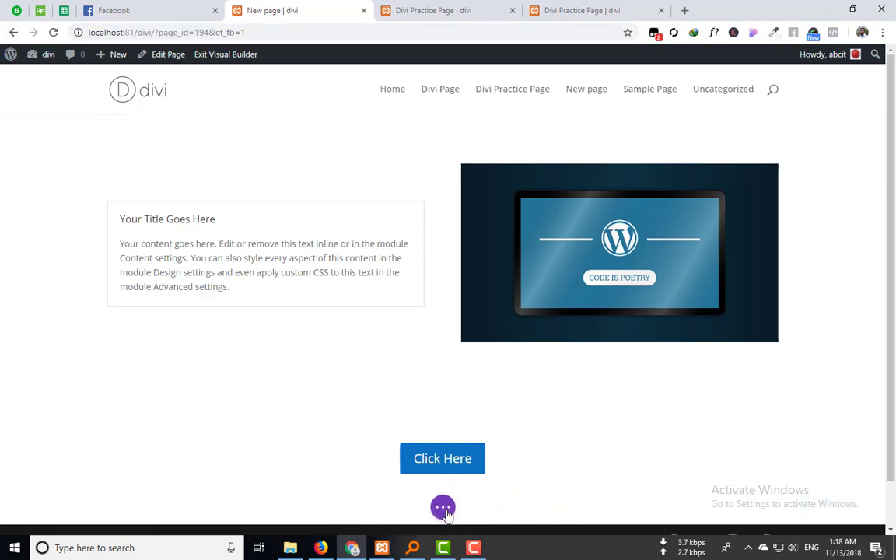
{"action": "scroll", "coordinate": [318, 342], "scroll_direction": "down", "scroll_amount": 1}
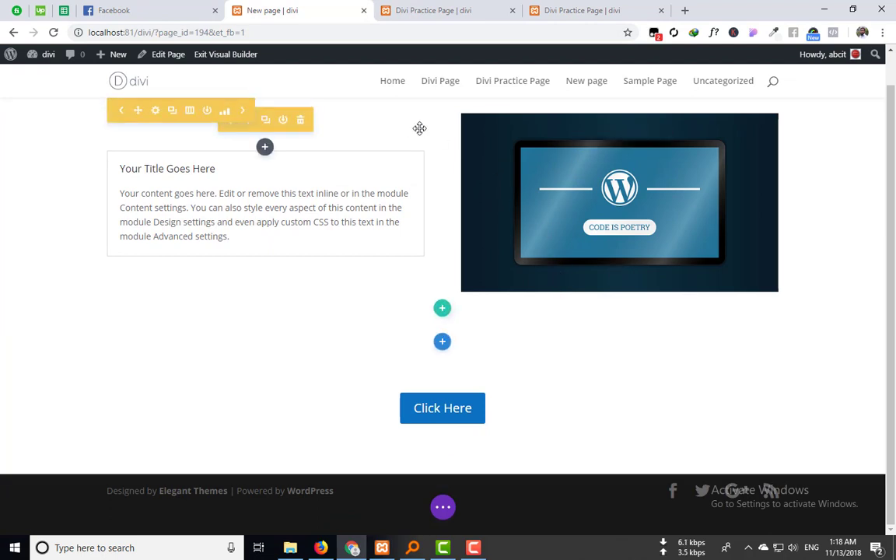
{"action": "left_click", "coordinate": [883, 31]}
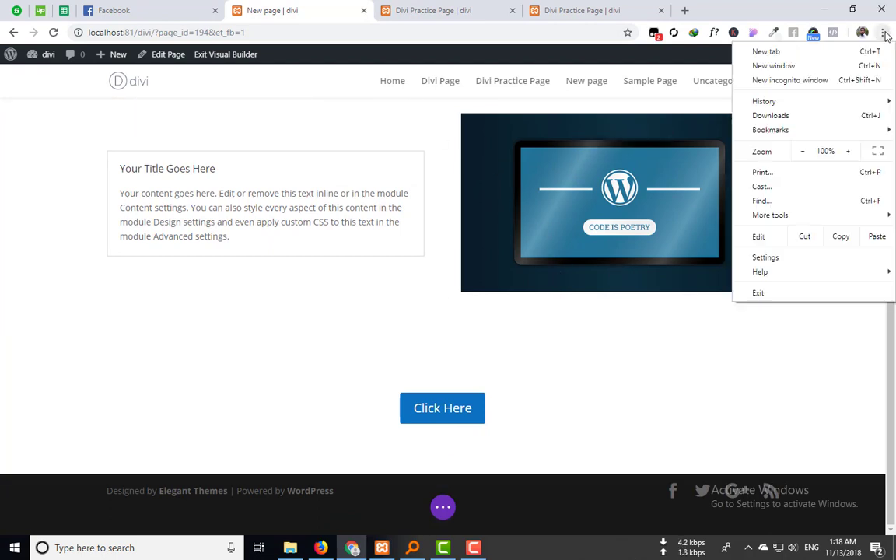
{"action": "left_click", "coordinate": [832, 85]}
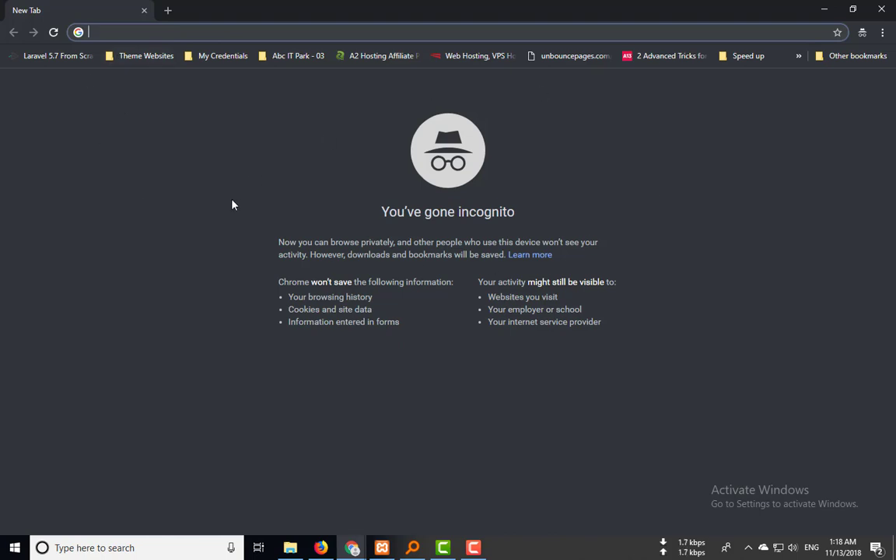
{"action": "key", "text": "ctrl+v"}
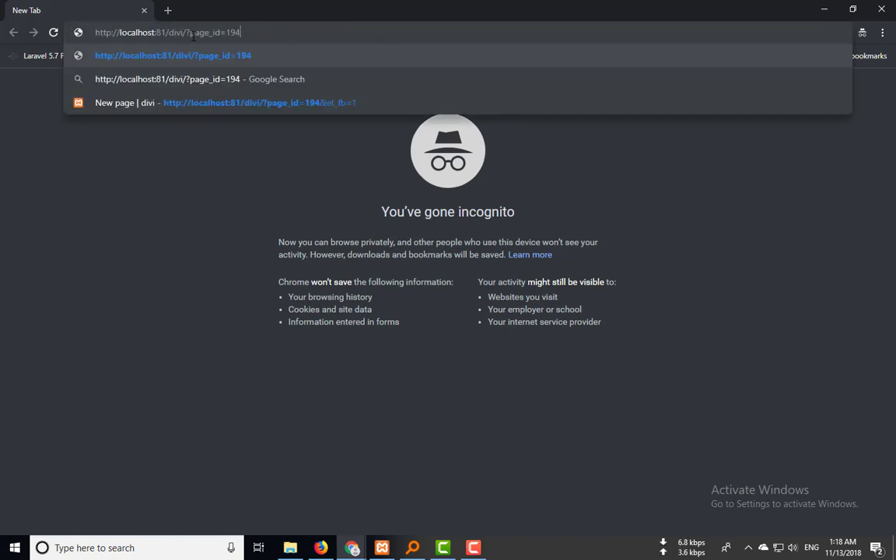
{"action": "key", "text": "Return"}
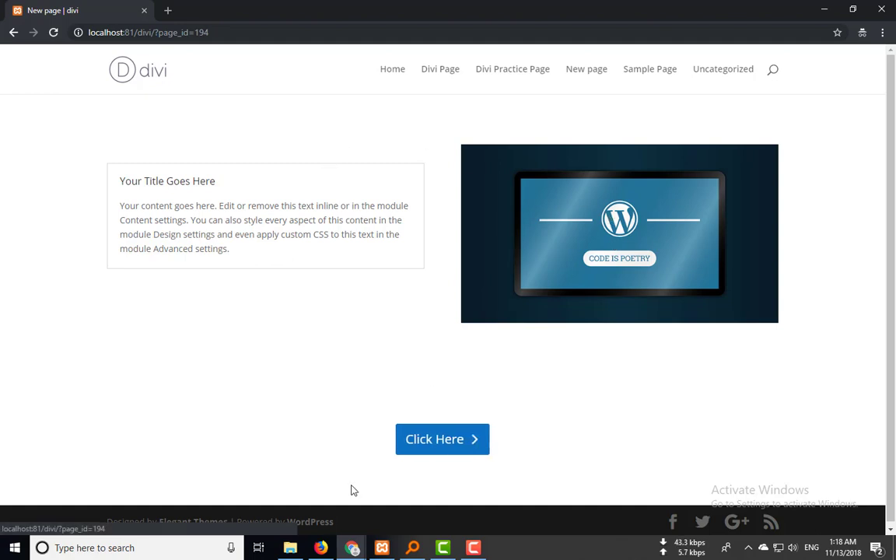
Step: Switch to Firefox and open localhost:81/divi/?page_id=194 in a new tab to view the page as another visitor
{"action": "left_click", "coordinate": [320, 550]}
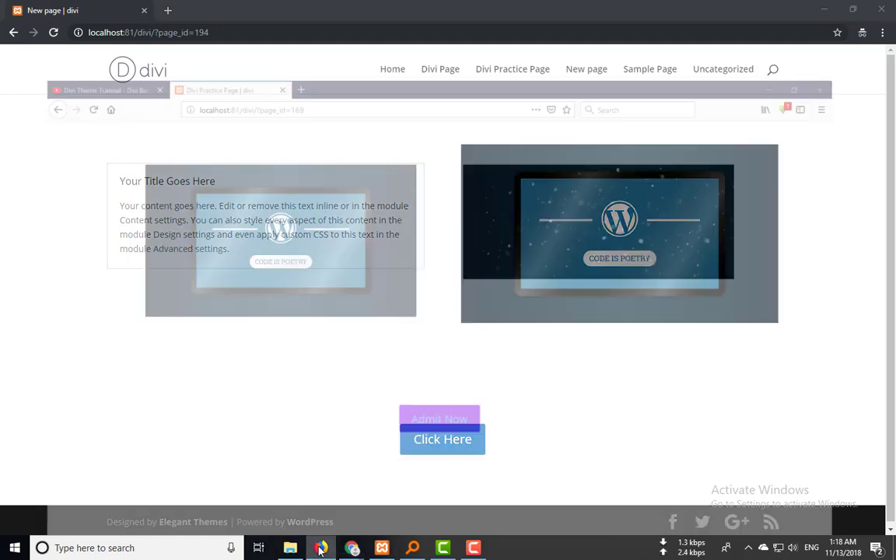
{"action": "left_click", "coordinate": [291, 10]}
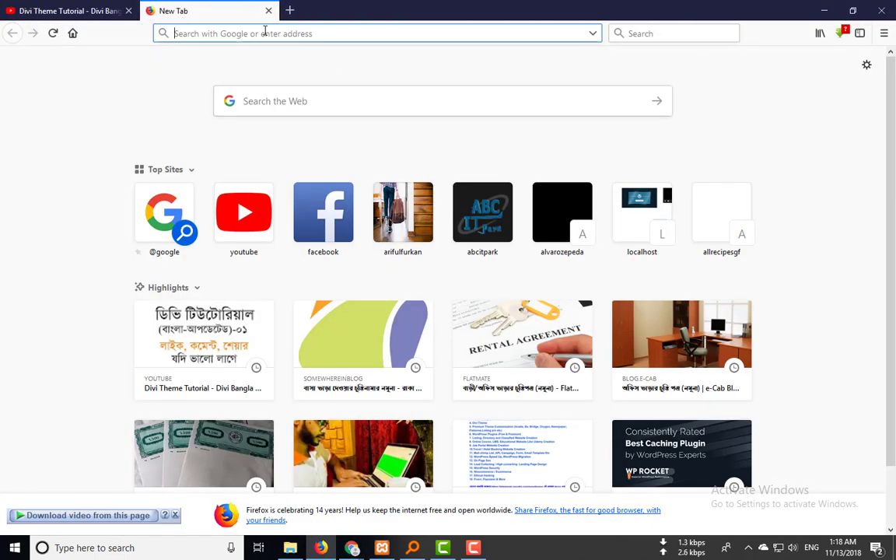
{"action": "key", "text": "ctrl+v"}
{"action": "key", "text": "Return"}
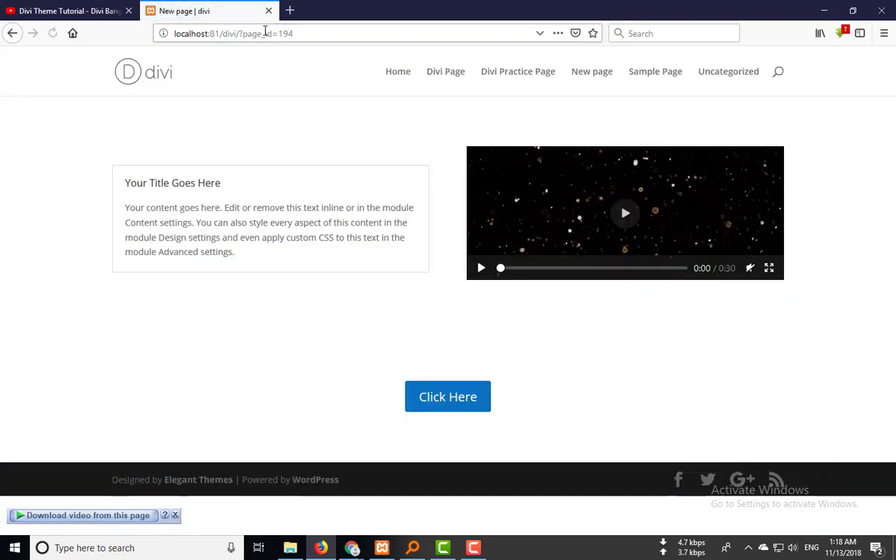
Step: Try the Click Here button on the page in the incognito window and return to Firefox
{"action": "left_click", "coordinate": [826, 11]}
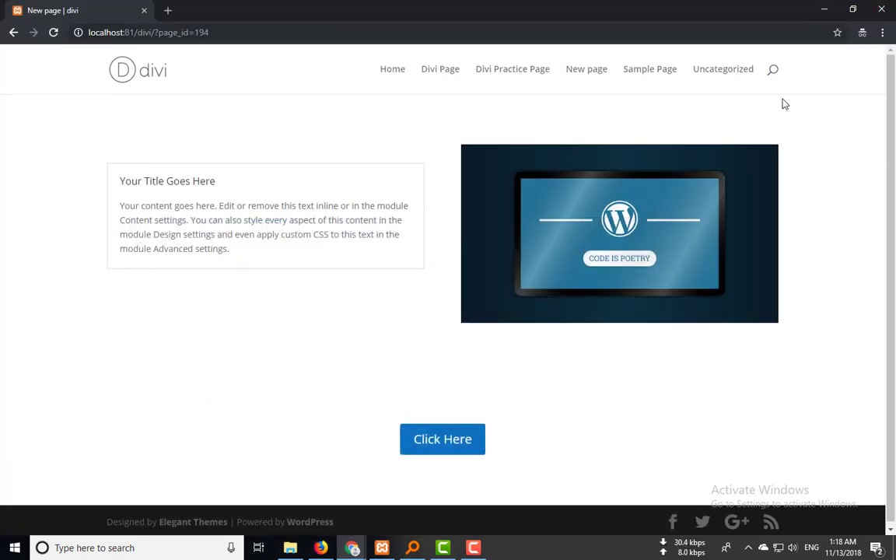
{"action": "left_click", "coordinate": [426, 441]}
{"action": "left_click", "coordinate": [320, 547]}
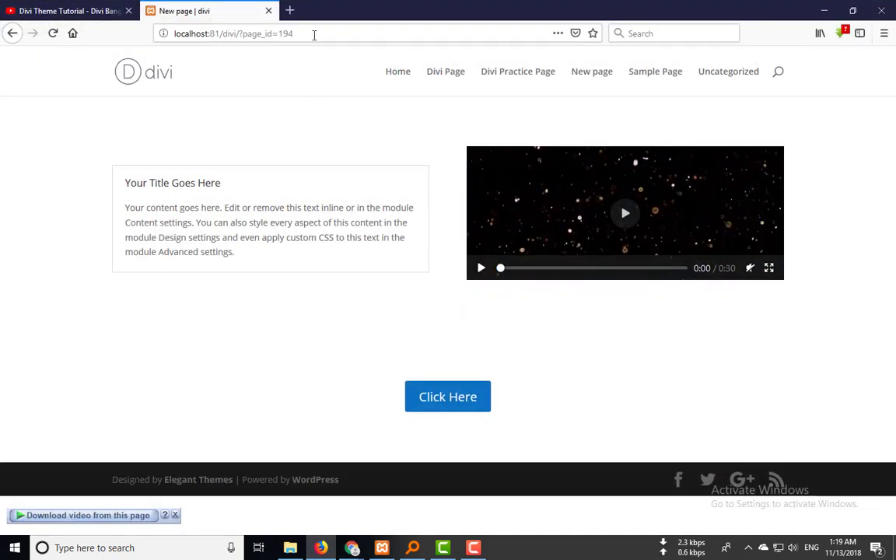
Step: Replace the Firefox tab showing the page with an empty one and close the Chrome incognito window
{"action": "left_click", "coordinate": [268, 11]}
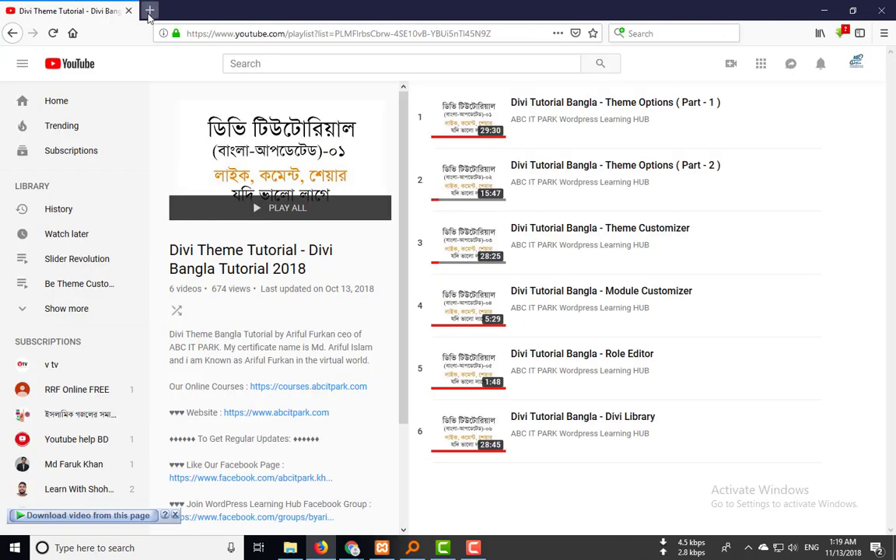
{"action": "left_click", "coordinate": [149, 11]}
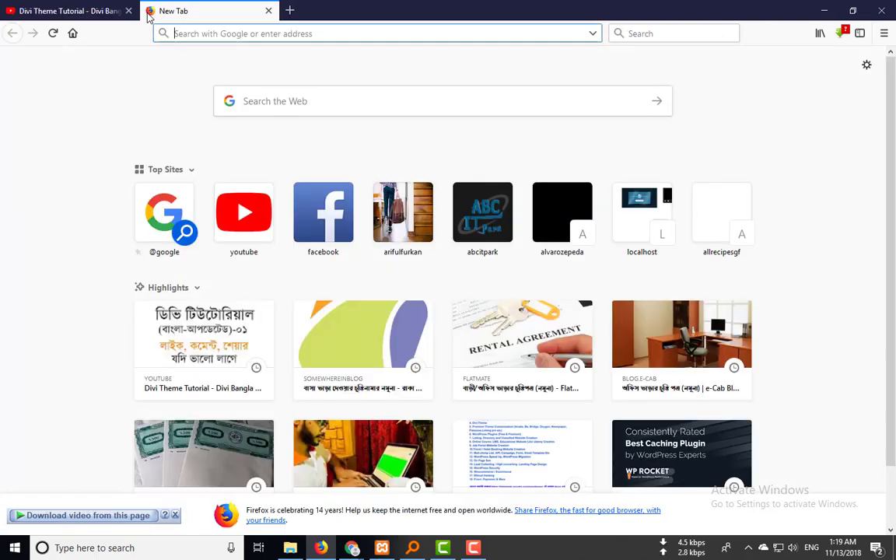
{"action": "left_click", "coordinate": [829, 6]}
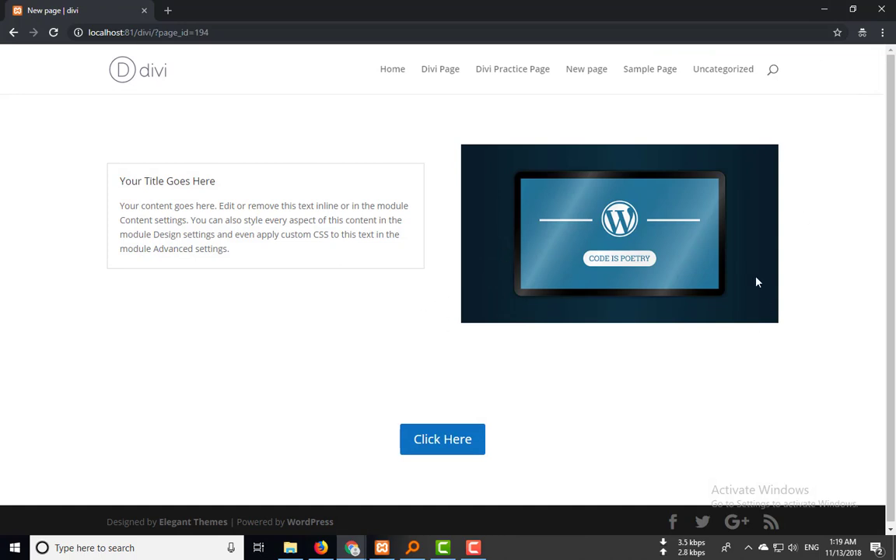
{"action": "left_click", "coordinate": [880, 10]}
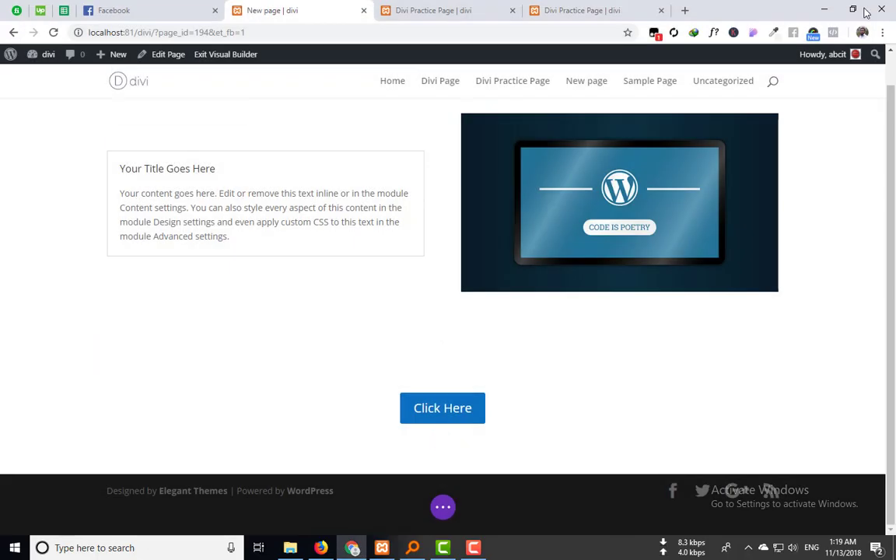
Step: Reload localhost:81/divi/?page_id=194 as a fresh visitor in a new incognito window
{"action": "left_click", "coordinate": [884, 32]}
{"action": "left_click", "coordinate": [747, 77]}
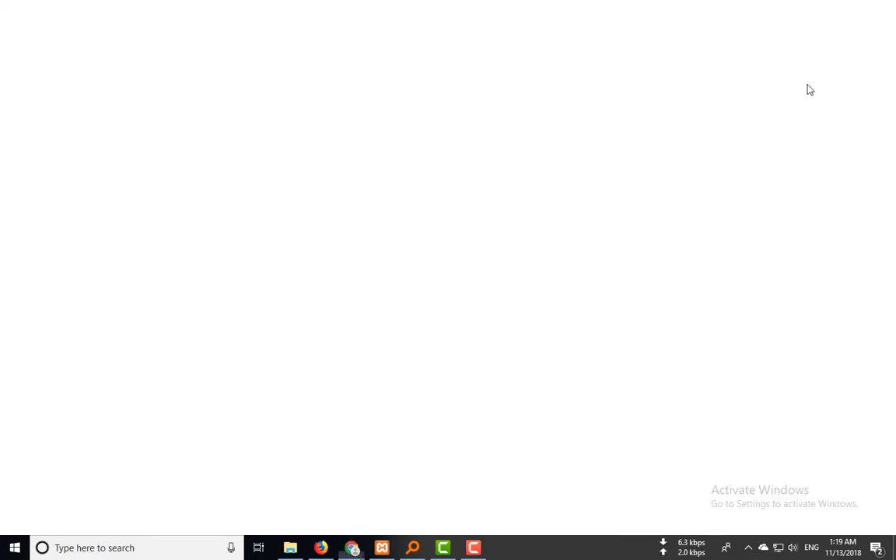
{"action": "type", "text": "http://localhost:81/divi/?page_id=194"}
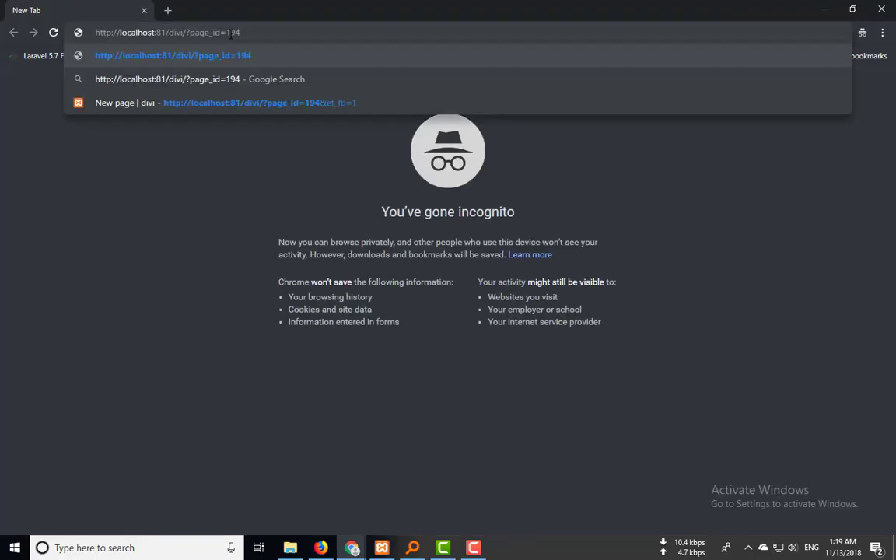
{"action": "key", "text": "Return"}
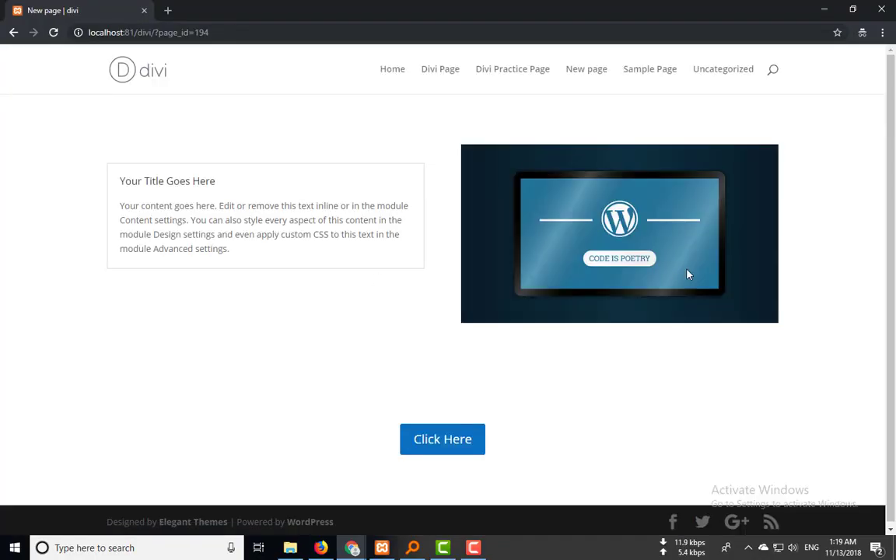
Step: Switch to Firefox, view localhost:81/divi/?page_id=194 in the empty tab and close that tab
{"action": "left_click", "coordinate": [321, 547]}
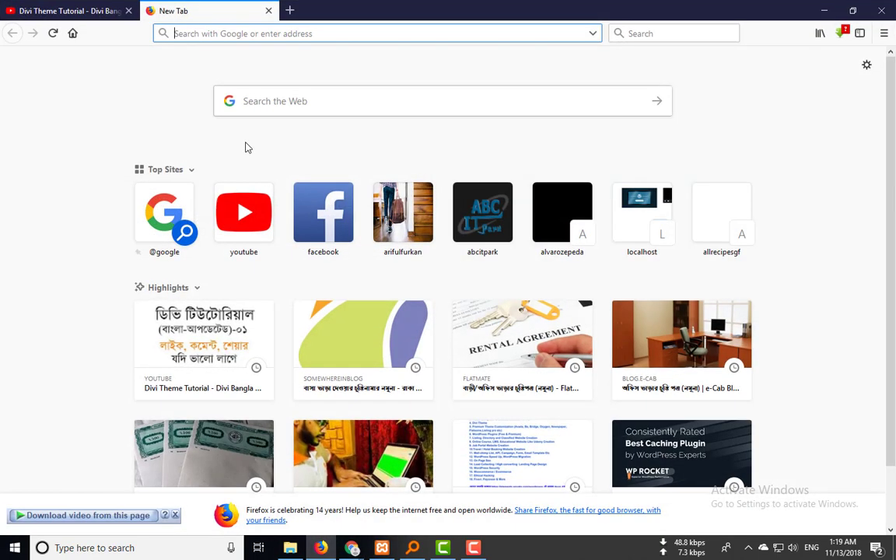
{"action": "type", "text": "http://localhost:81/divi/?page_id=194"}
{"action": "key", "text": "Return"}
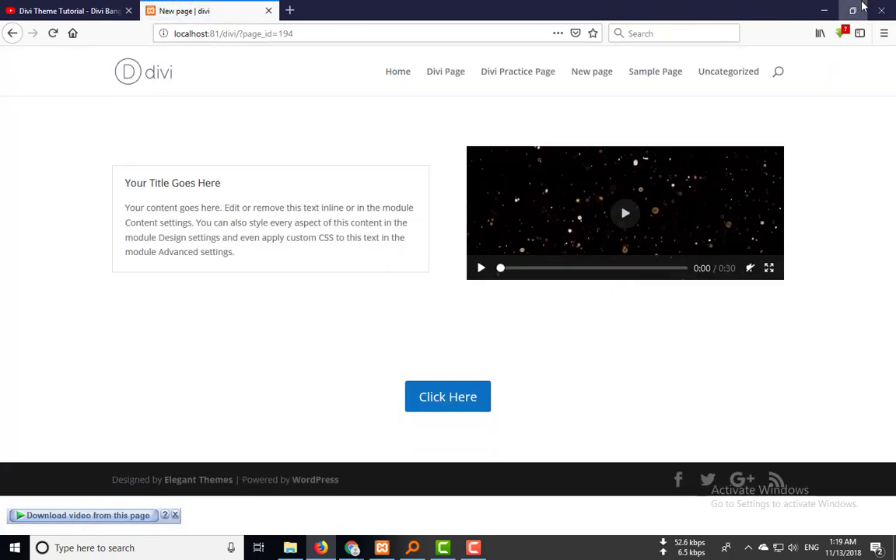
{"action": "left_click", "coordinate": [268, 13]}
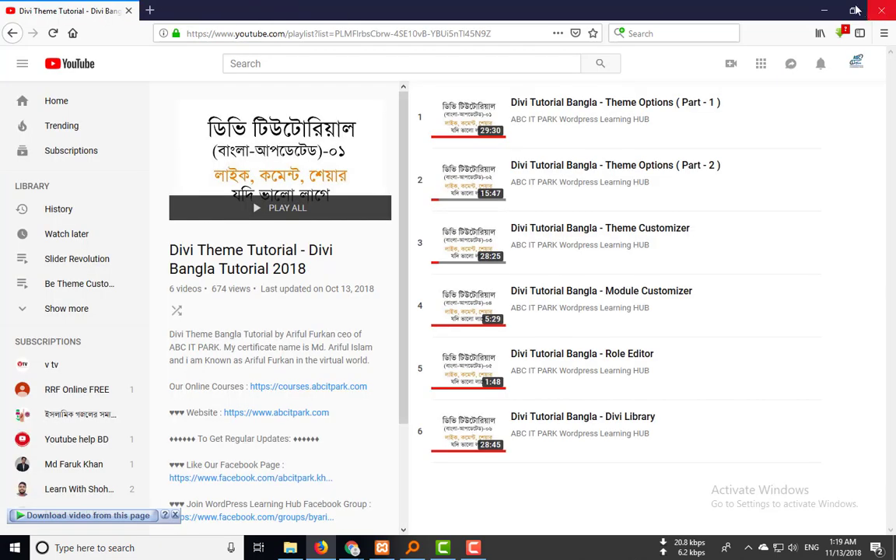
Step: Return to the incognito window, activate the page's Click Here button and close the window
{"action": "key", "text": "alt+Tab"}
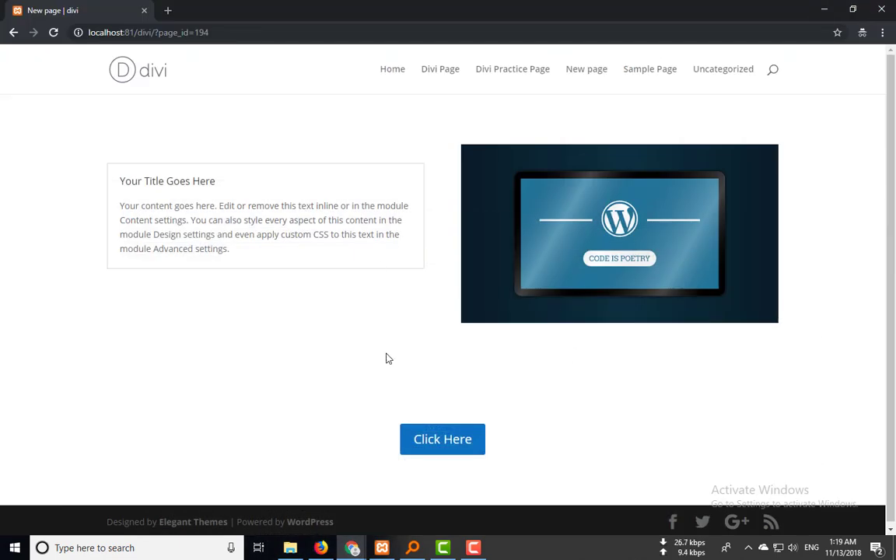
{"action": "left_click", "coordinate": [454, 451]}
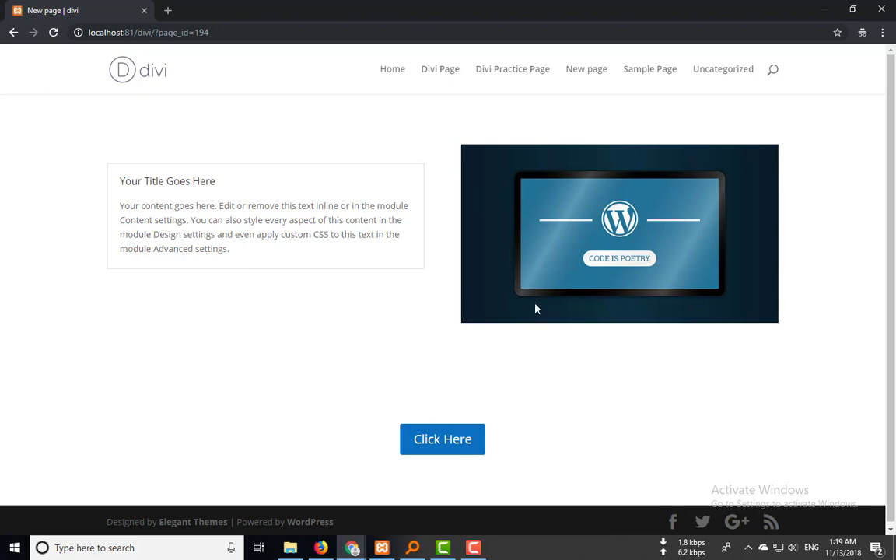
{"action": "left_click", "coordinate": [883, 9]}
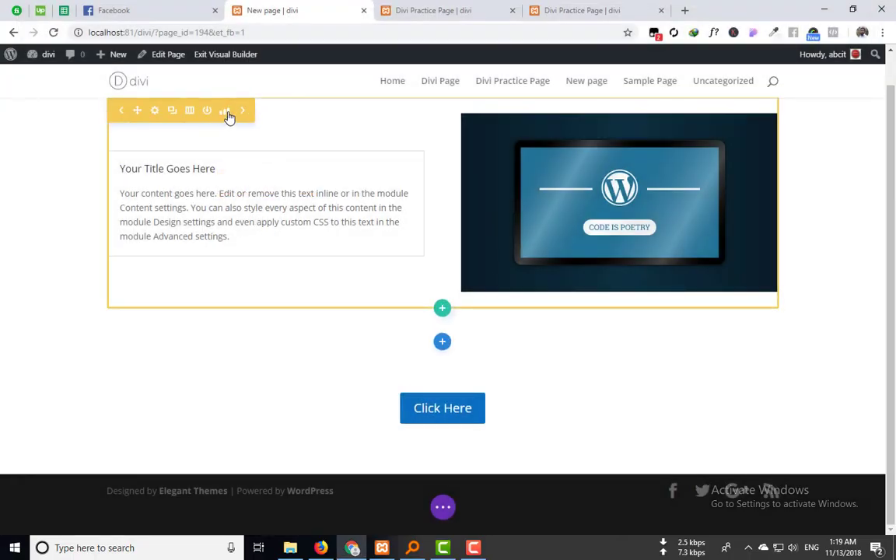
Step: Open the row's split testing statistics and check Clicks, Goal Engagement, Reads and Bounces
{"action": "left_click", "coordinate": [225, 113]}
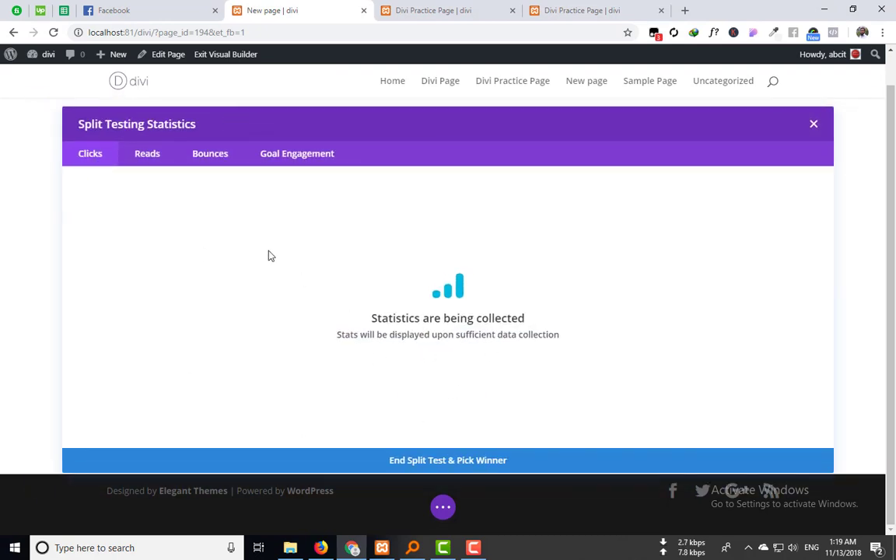
{"action": "left_click", "coordinate": [304, 154]}
{"action": "left_click", "coordinate": [147, 155]}
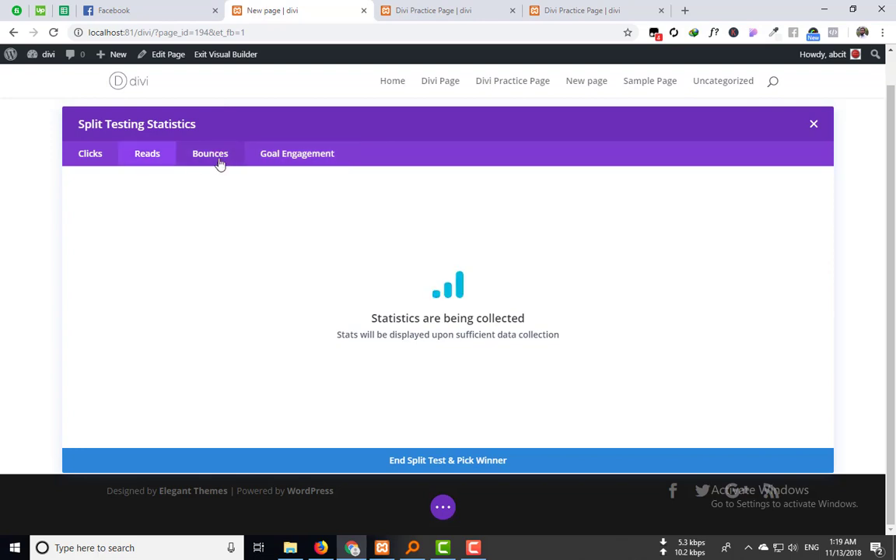
{"action": "left_click", "coordinate": [212, 159]}
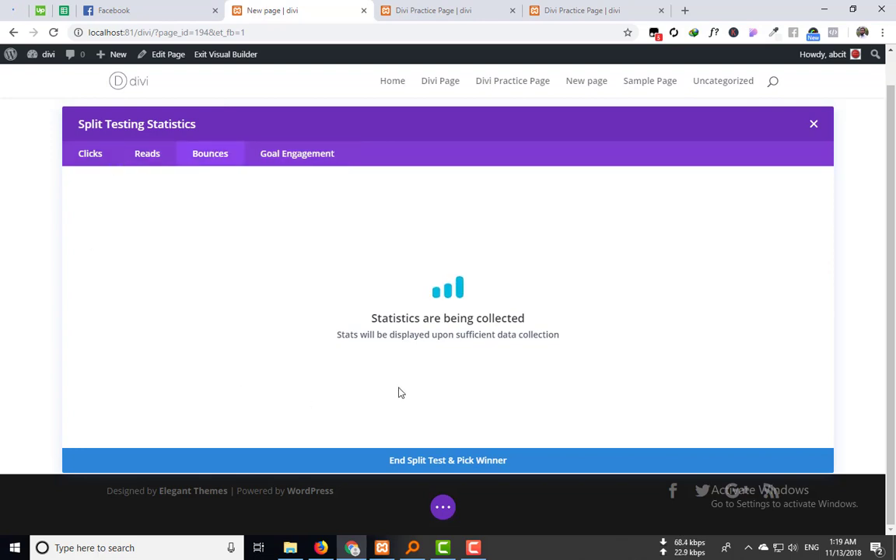
Step: Switch to File Explorer and open the split.png example image from the Desktop folder
{"action": "left_click", "coordinate": [291, 547]}
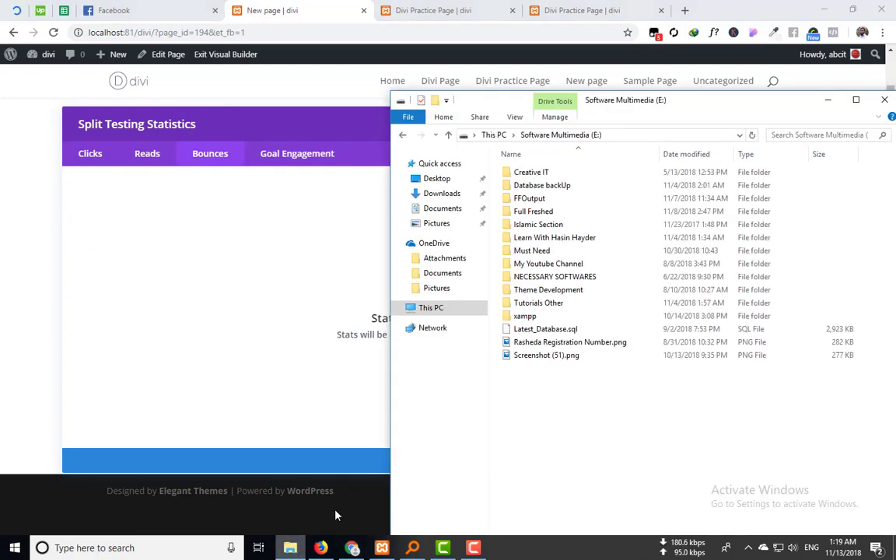
{"action": "left_click", "coordinate": [436, 178]}
{"action": "left_click_drag", "start_coordinate": [733, 104], "coordinate": [510, 100]}
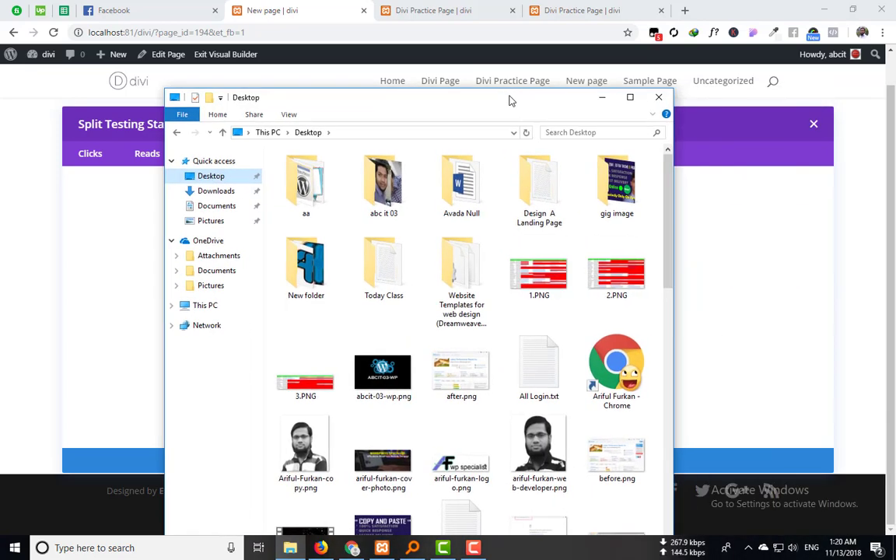
{"action": "scroll", "coordinate": [465, 282], "scroll_direction": "down", "scroll_amount": 5}
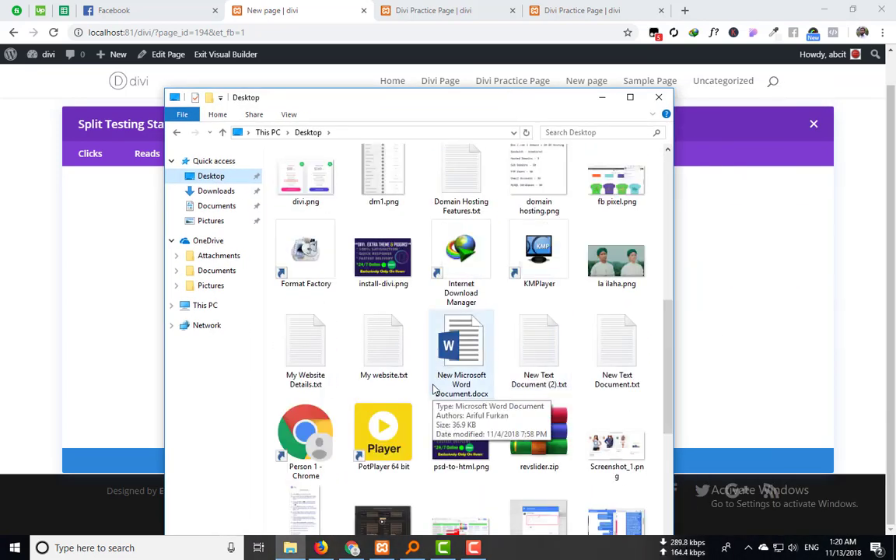
{"action": "scroll", "coordinate": [433, 388], "scroll_direction": "down", "scroll_amount": 5}
{"action": "left_click", "coordinate": [388, 420]}
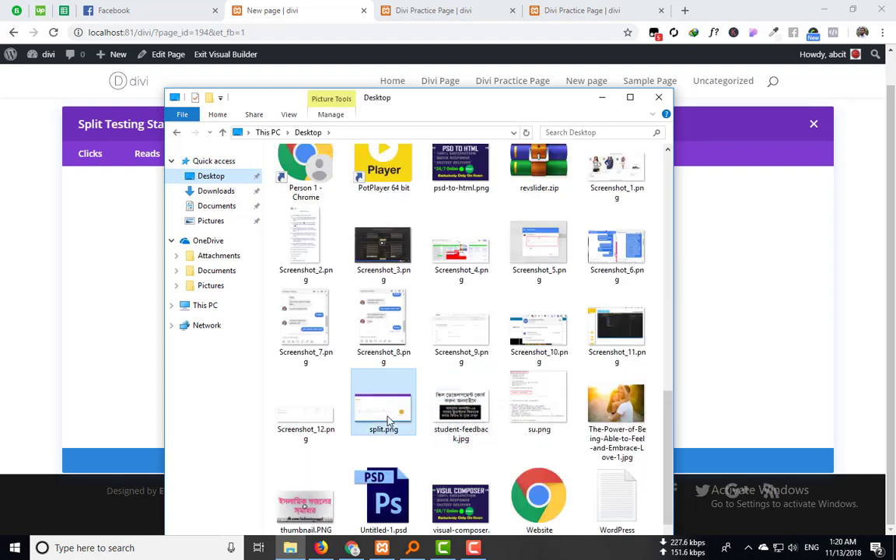
{"action": "double_click", "coordinate": [388, 420]}
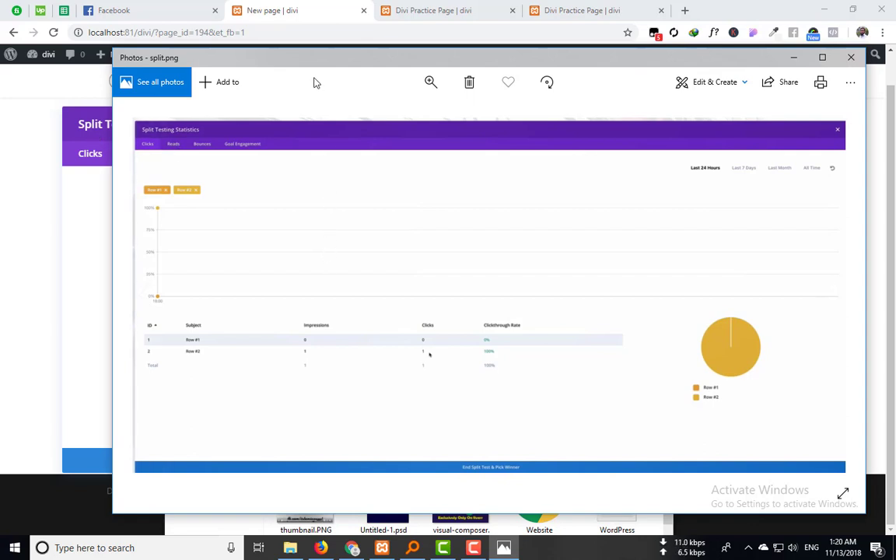
Step: Examine the Impressions, Clicks and Clickthrough Rate columns up close in the statistics image and return to the full image
{"action": "double_click", "coordinate": [199, 347]}
{"action": "double_click", "coordinate": [319, 359]}
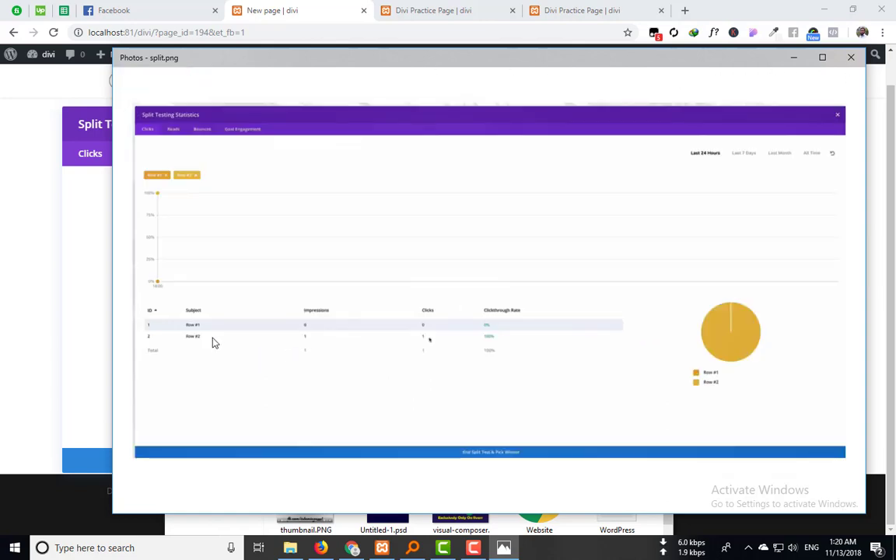
{"action": "double_click", "coordinate": [452, 343]}
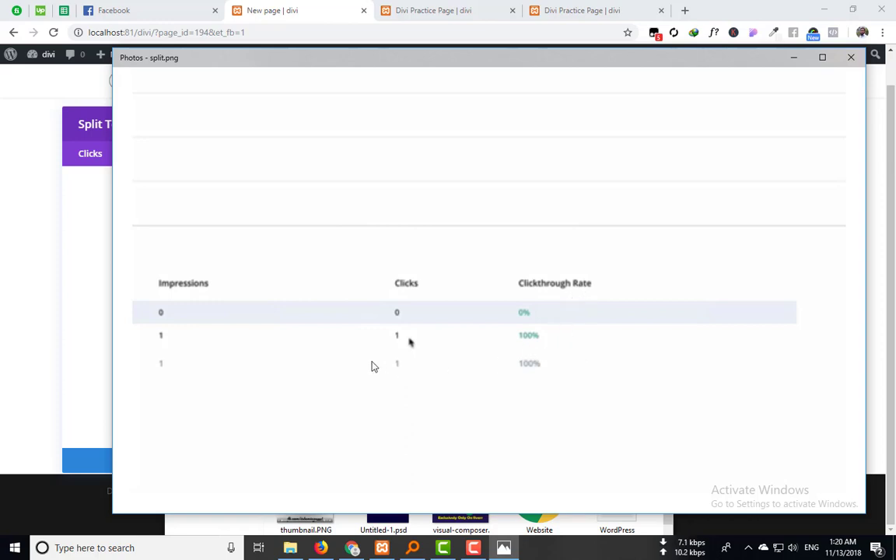
{"action": "double_click", "coordinate": [439, 329]}
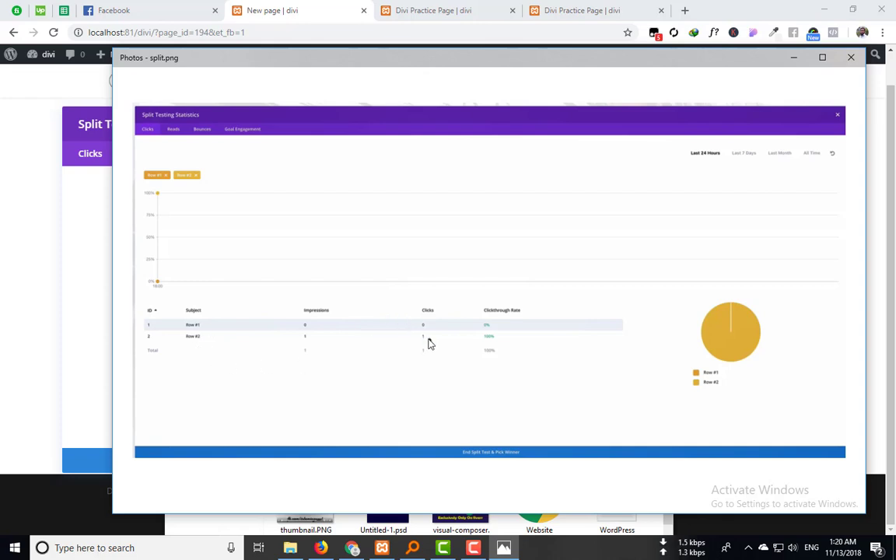
Step: Close the split.png image and the Desktop folder window, and dismiss the page's Split Testing Statistics dialog
{"action": "left_click", "coordinate": [849, 62]}
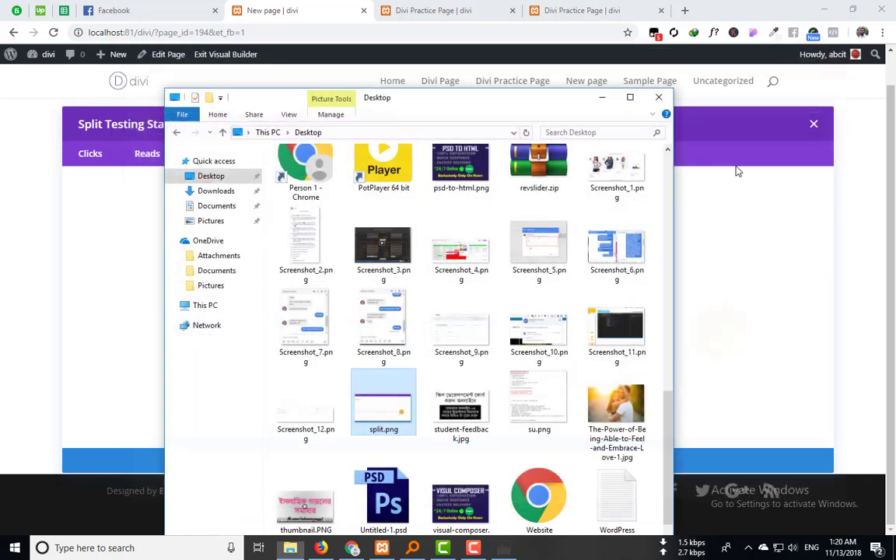
{"action": "left_click", "coordinate": [658, 96]}
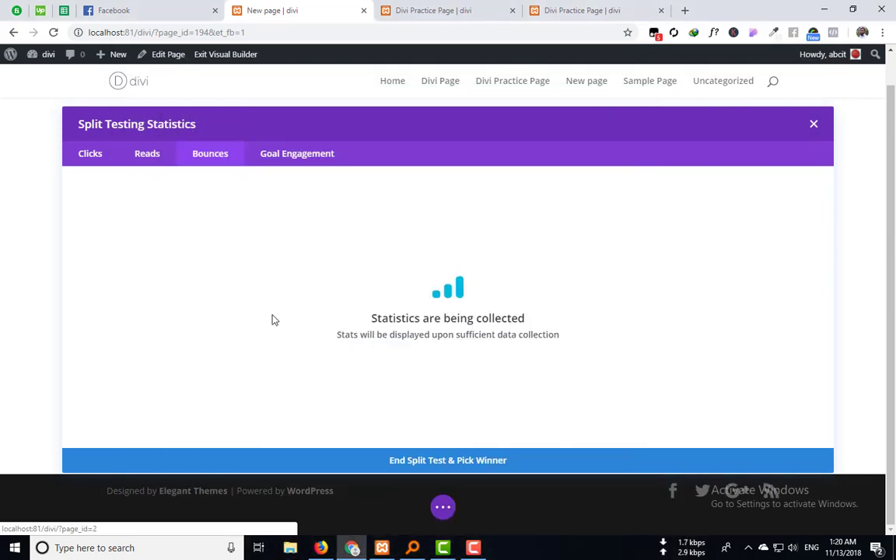
{"action": "left_click", "coordinate": [818, 123]}
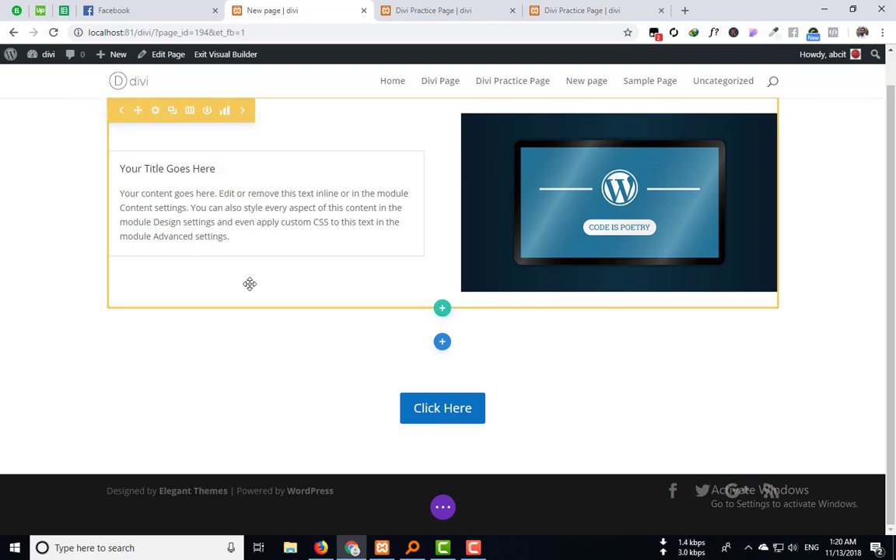
Step: End the split test from the row's statistics by keeping the video row as the winner, and return from wireframe to desktop view
{"action": "left_click", "coordinate": [224, 111]}
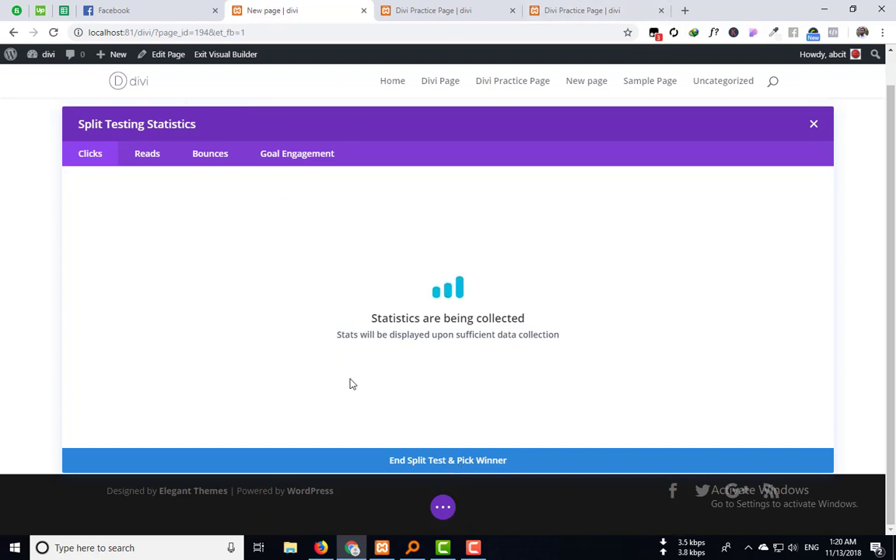
{"action": "left_click", "coordinate": [430, 460]}
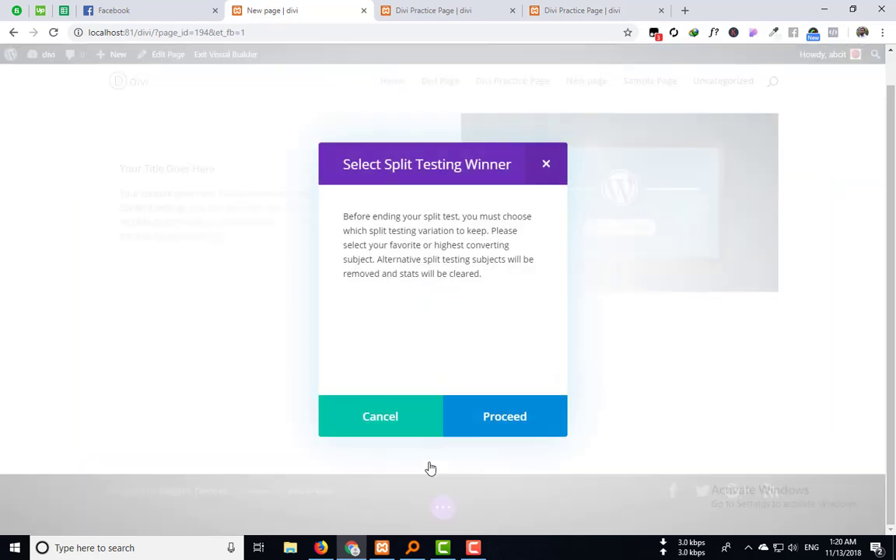
{"action": "left_click", "coordinate": [494, 417]}
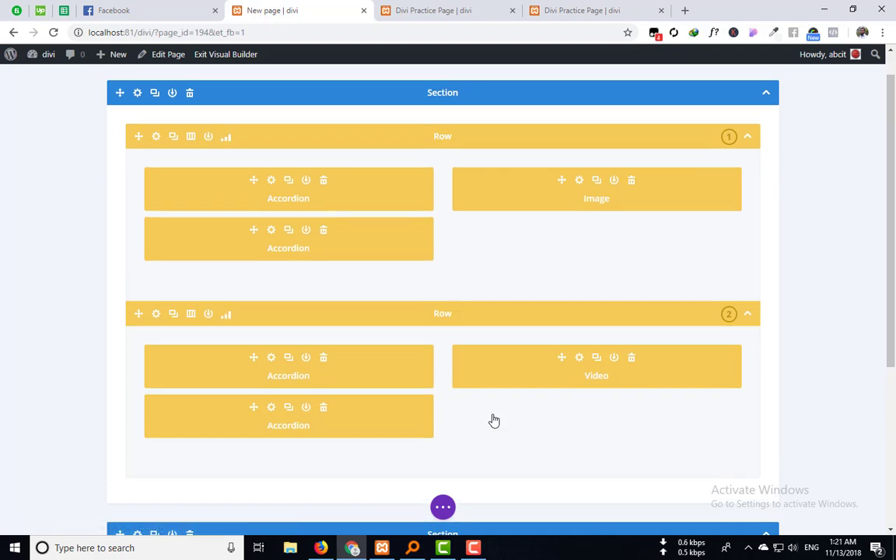
{"action": "left_click", "coordinate": [493, 416]}
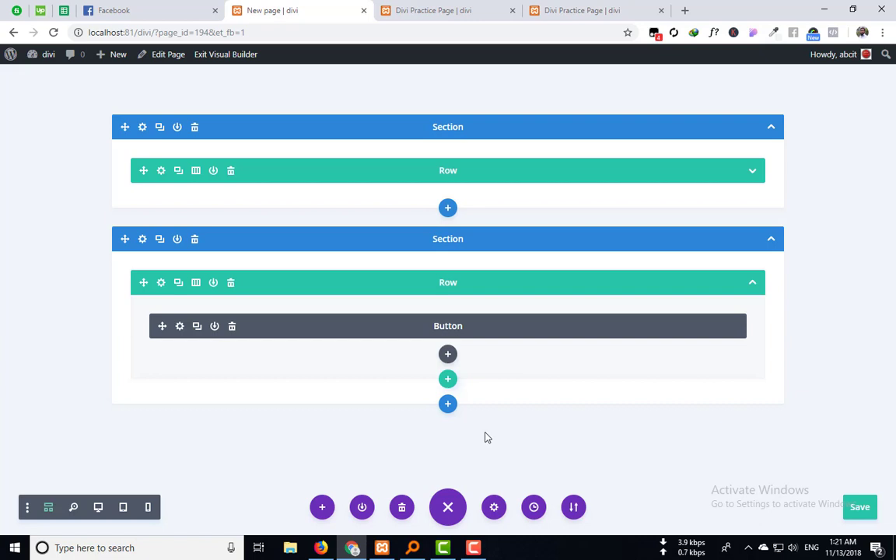
{"action": "left_click", "coordinate": [48, 506]}
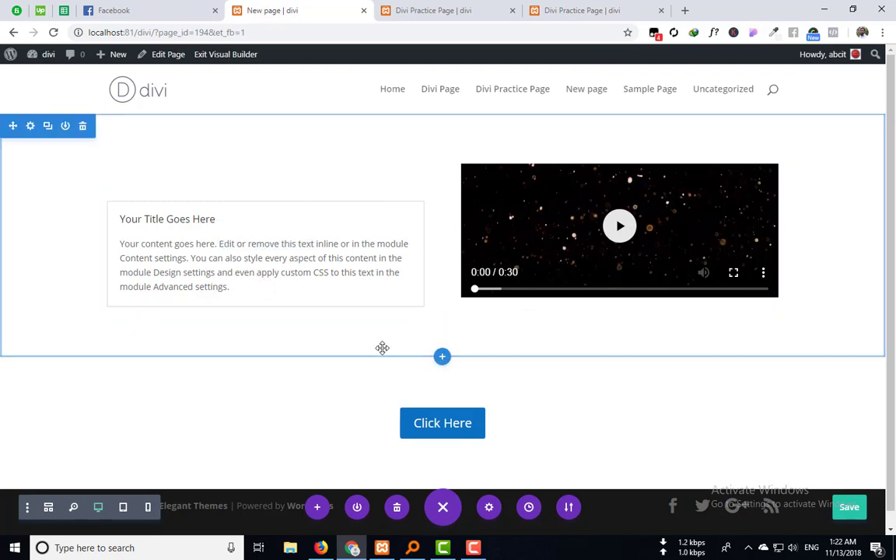
{"action": "scroll", "coordinate": [382, 348], "scroll_direction": "down", "scroll_amount": 1}
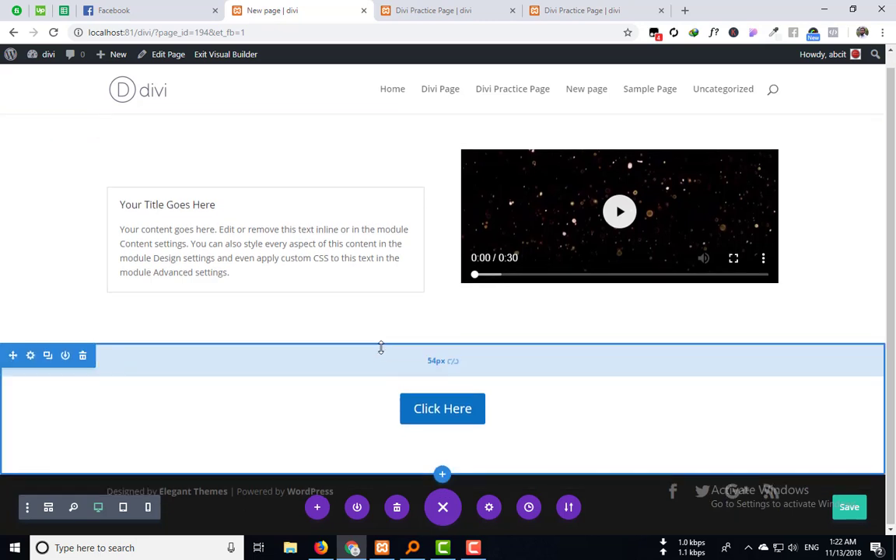
{"action": "scroll", "coordinate": [380, 346], "scroll_direction": "up", "scroll_amount": 1}
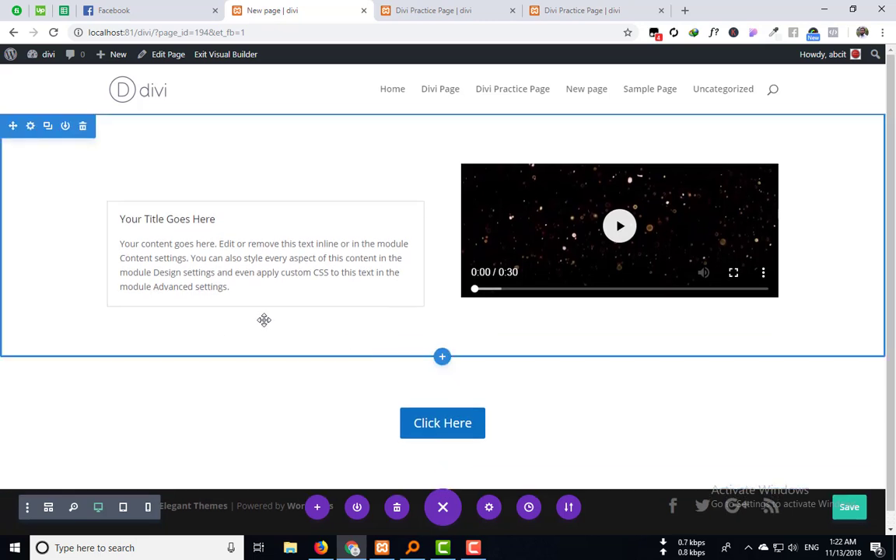
Step: Check the first section's context options, dismiss them and delete the row holding the accordion text and the video
{"action": "left_click_drag", "start_coordinate": [396, 331], "coordinate": [443, 414]}
{"action": "right_click", "coordinate": [40, 132]}
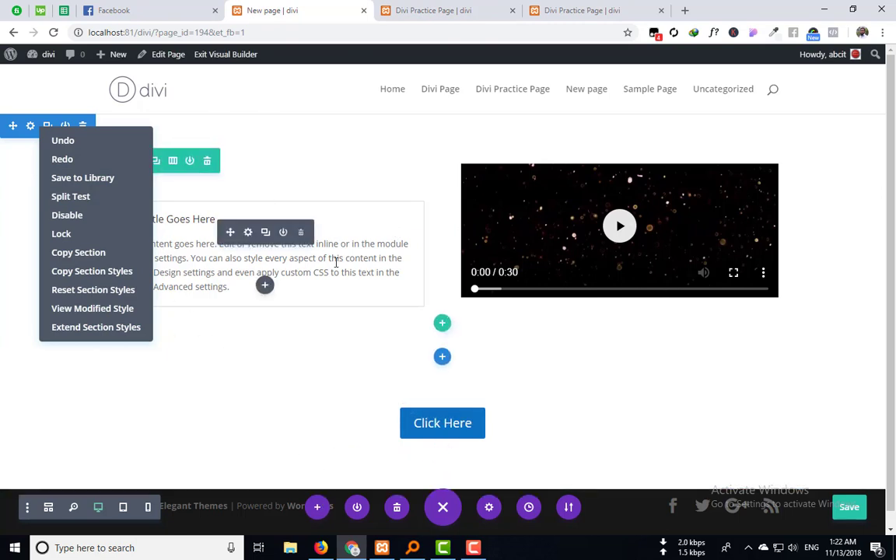
{"action": "left_click", "coordinate": [376, 259]}
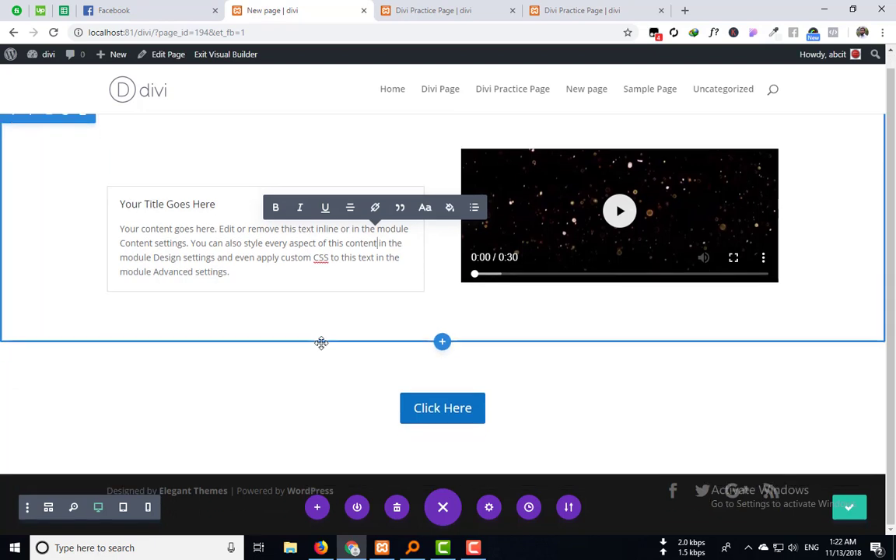
{"action": "left_click", "coordinate": [215, 178]}
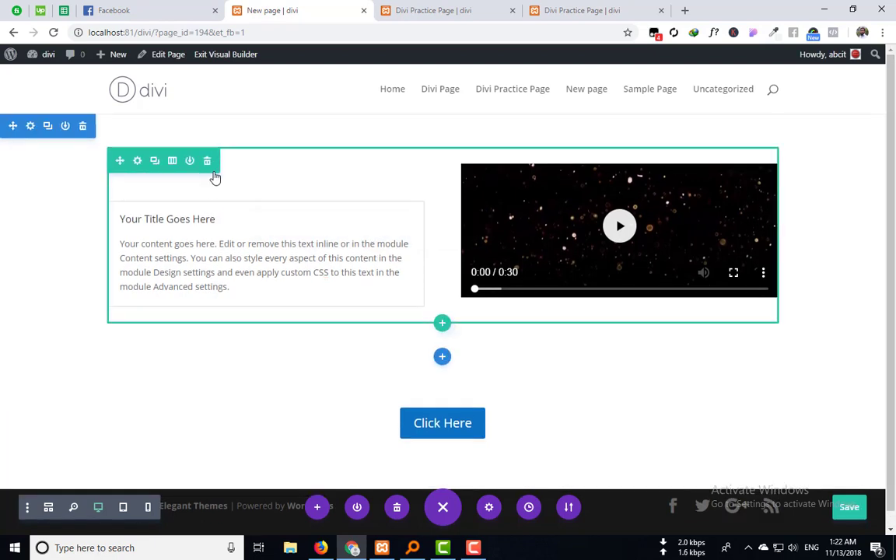
{"action": "left_click", "coordinate": [209, 162]}
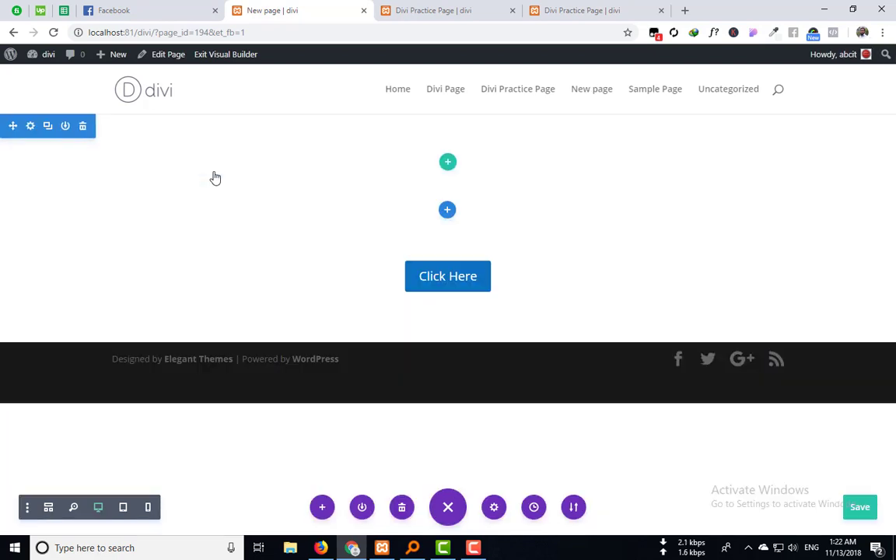
Step: Reload the page without saving the row deletion and restore the browser backup
{"action": "left_click", "coordinate": [54, 35]}
{"action": "left_click", "coordinate": [509, 102]}
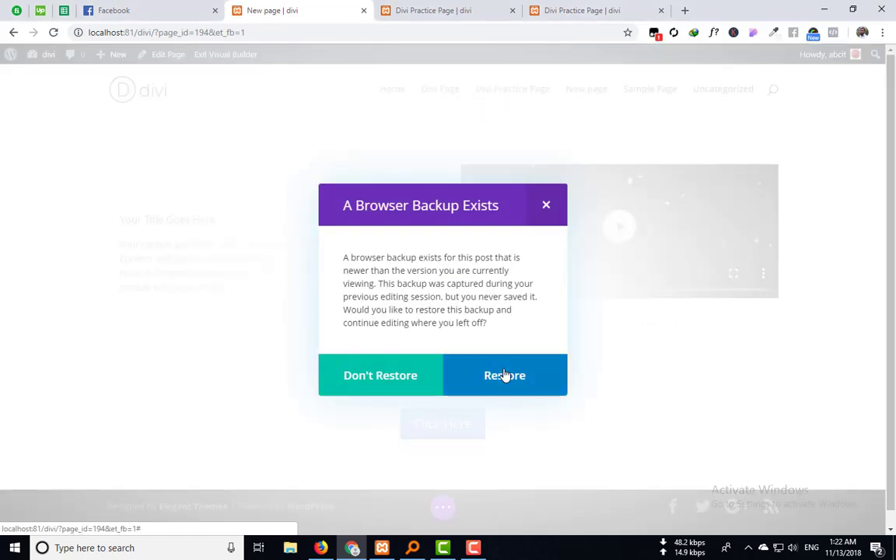
{"action": "left_click", "coordinate": [504, 375]}
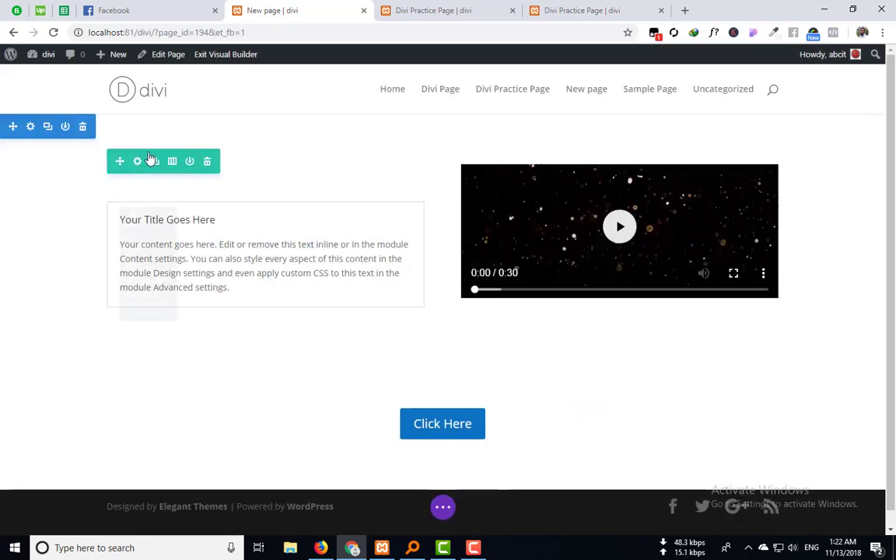
Step: Look at the Save to Library options for the video row and close the dialog without saving
{"action": "right_click", "coordinate": [149, 158]}
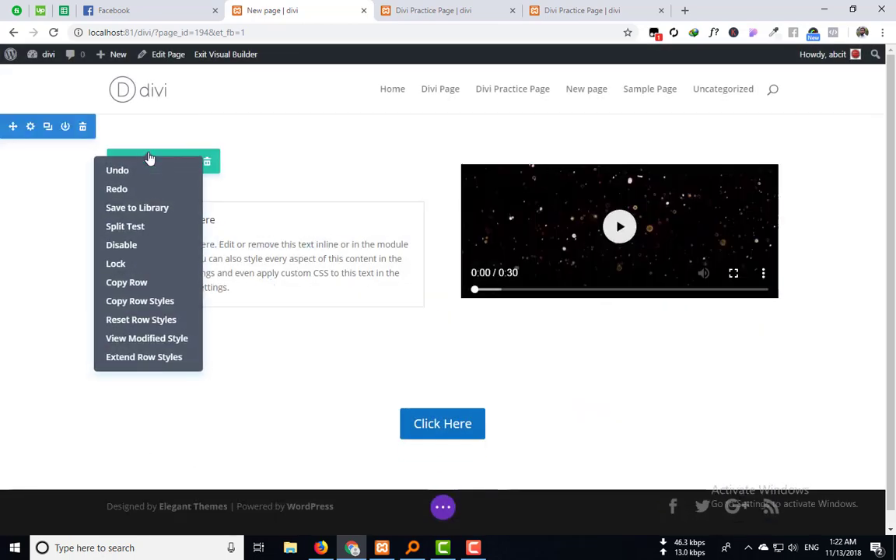
{"action": "left_click", "coordinate": [134, 207]}
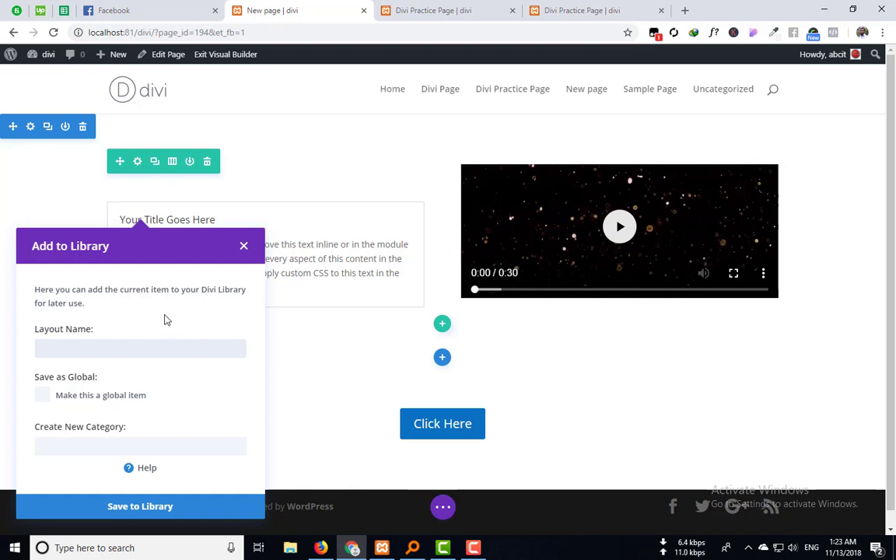
{"action": "left_click", "coordinate": [244, 247]}
Step: Try disabling the video row on tablet and desktop, ending with it disabled on phone only
{"action": "right_click", "coordinate": [143, 162]}
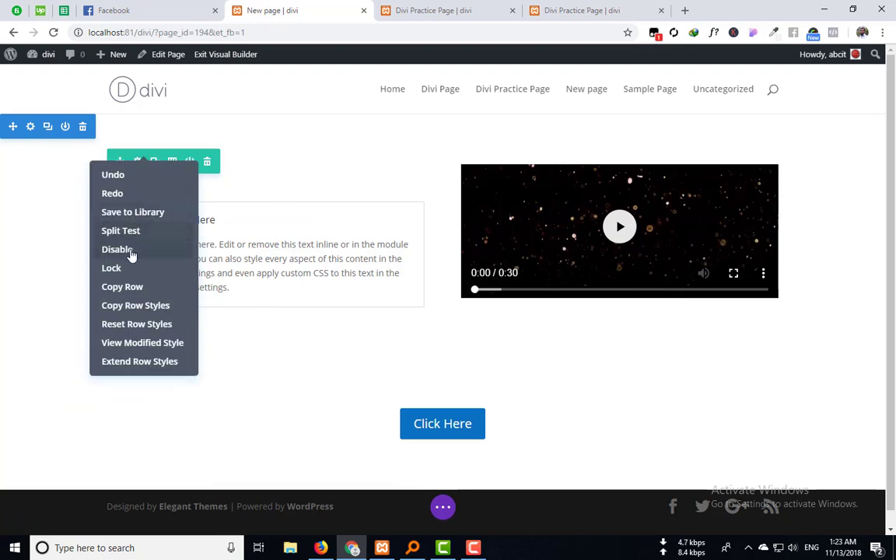
{"action": "mouse_move", "coordinate": [131, 255]}
{"action": "left_click", "coordinate": [143, 251]}
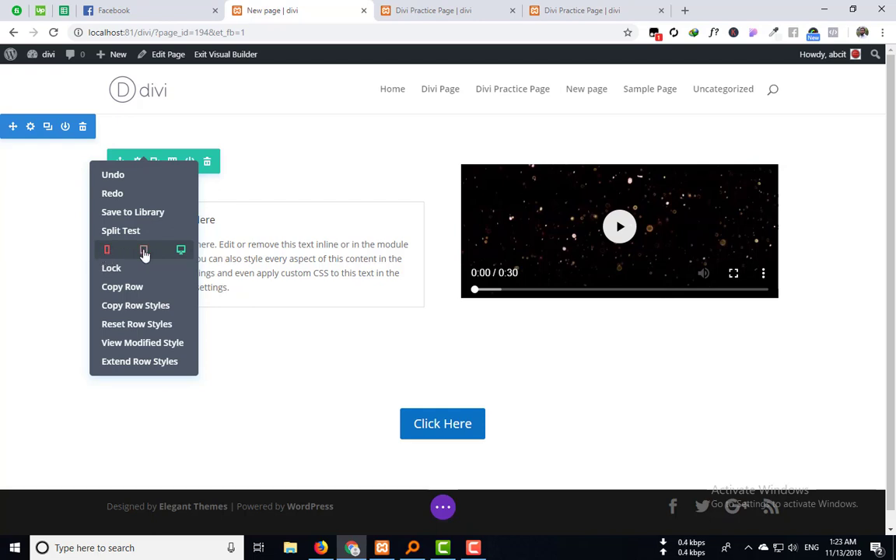
{"action": "left_click", "coordinate": [180, 250]}
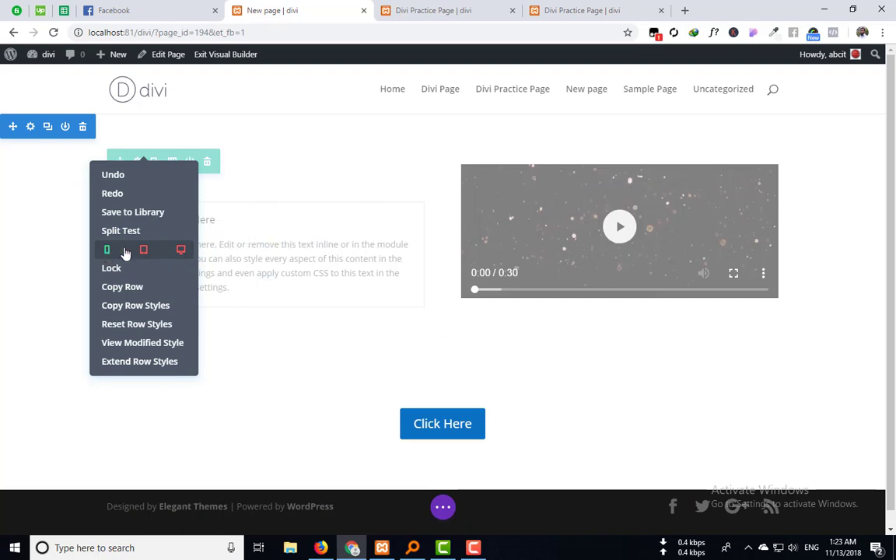
{"action": "left_click", "coordinate": [179, 251]}
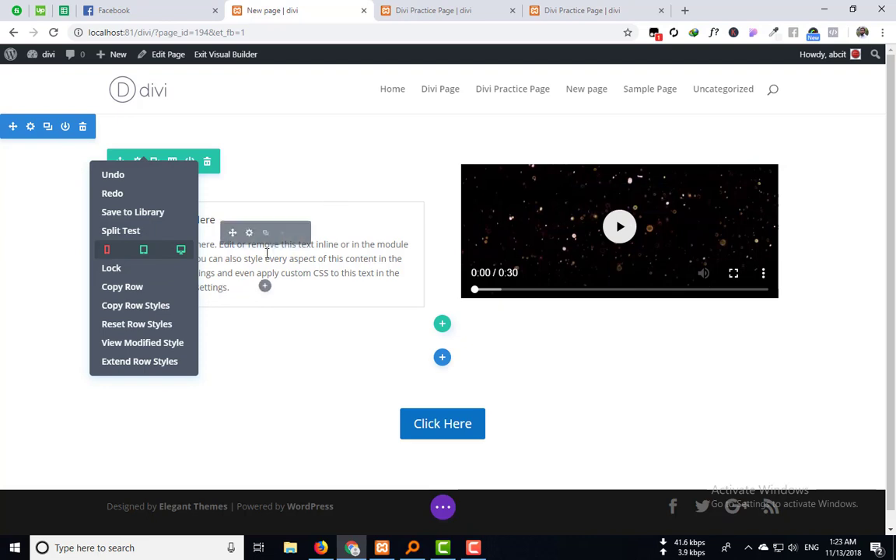
Step: Lock the video row and unlock it again, repeating the lock and unlock once more
{"action": "left_click", "coordinate": [113, 268]}
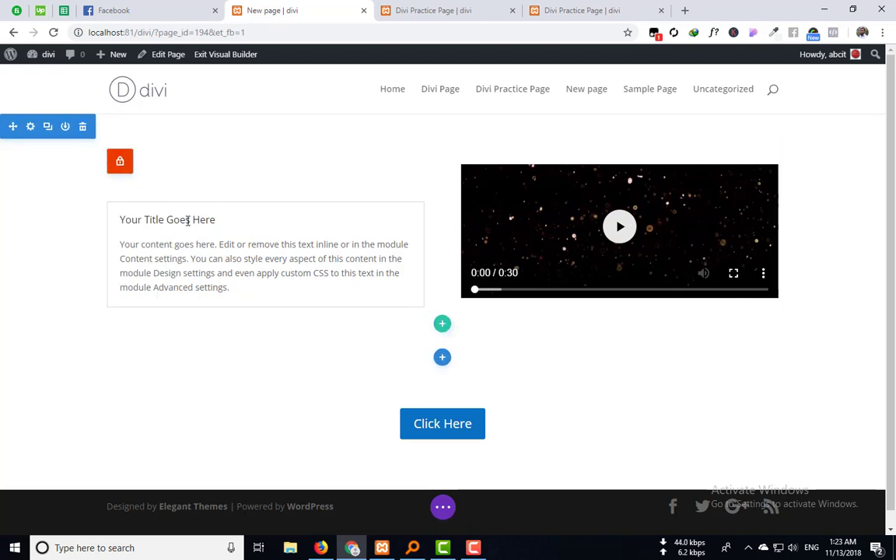
{"action": "scroll", "coordinate": [187, 220], "scroll_direction": "down", "scroll_amount": 1}
{"action": "left_click", "coordinate": [120, 145]}
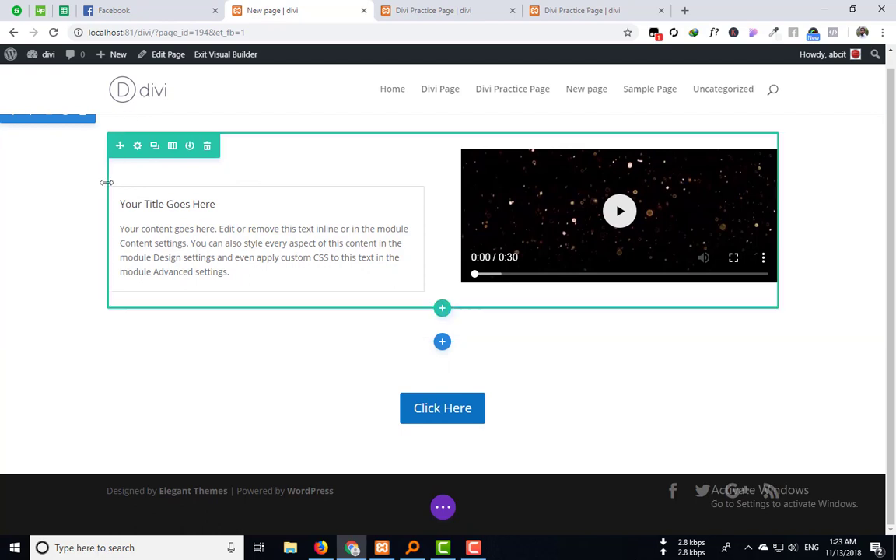
{"action": "right_click", "coordinate": [150, 146]}
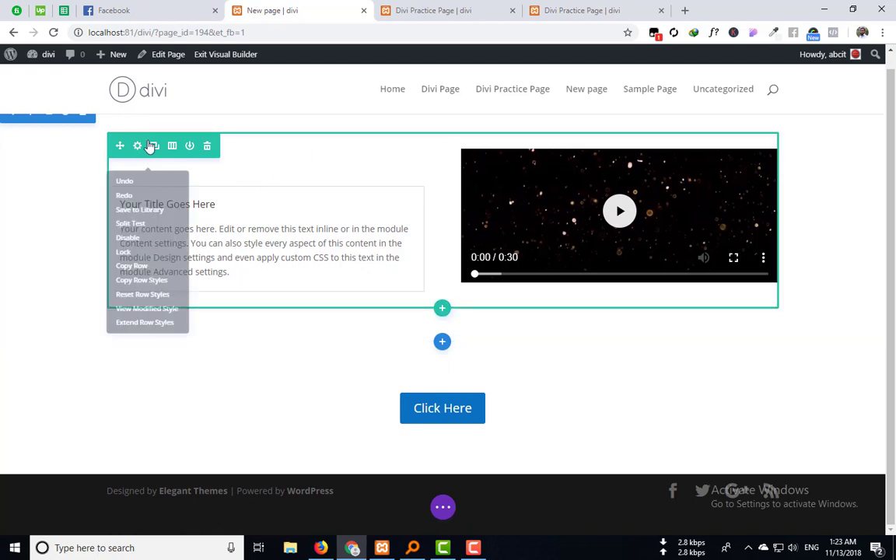
{"action": "left_click", "coordinate": [134, 252]}
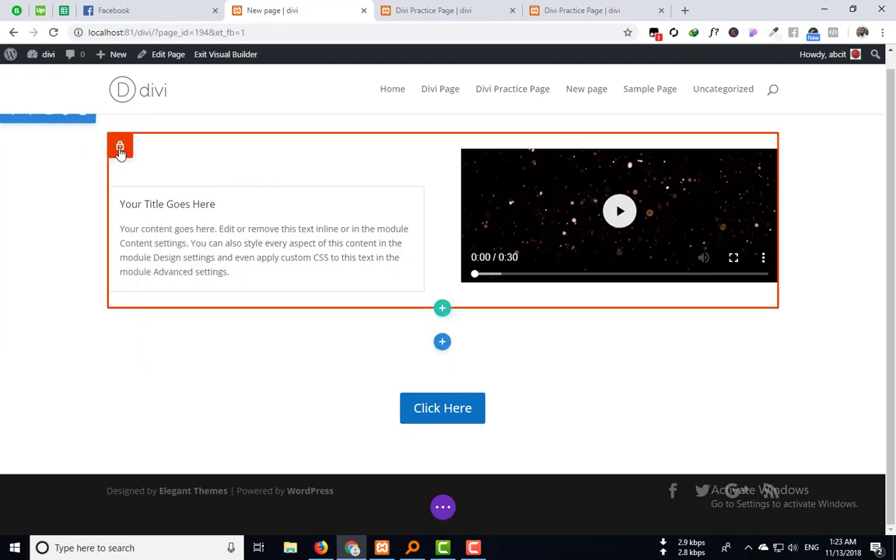
{"action": "left_click", "coordinate": [120, 151]}
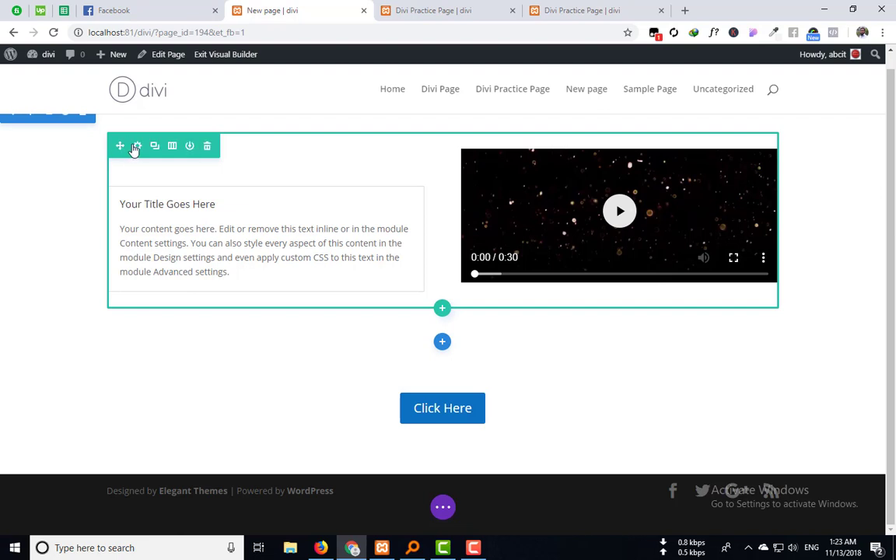
Step: Open Extend Row Styles for the video row, set its scope to This Section and close it without extending
{"action": "right_click", "coordinate": [134, 148]}
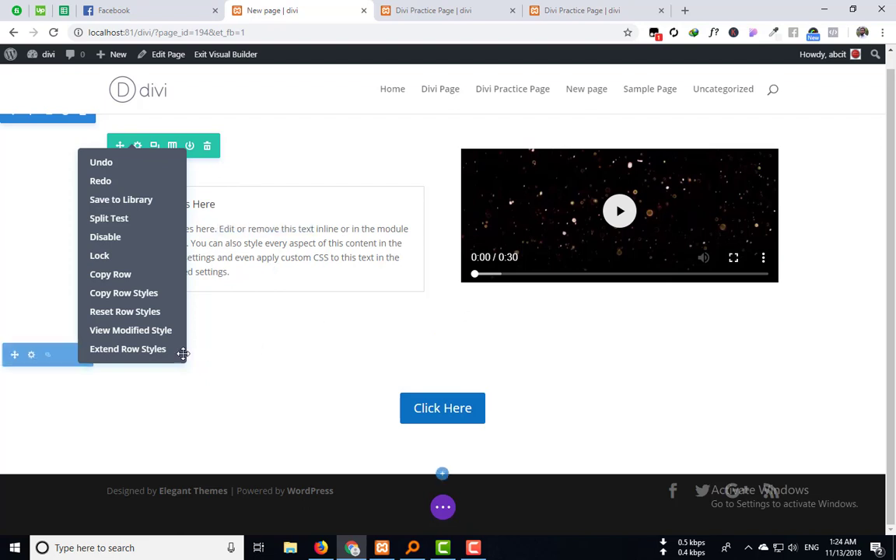
{"action": "left_click", "coordinate": [126, 349]}
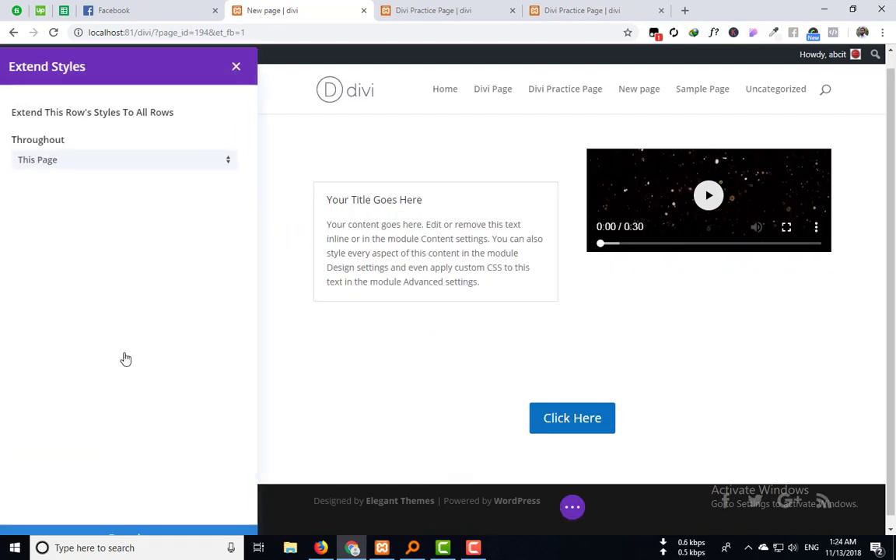
{"action": "left_click", "coordinate": [79, 174]}
{"action": "left_click", "coordinate": [74, 204]}
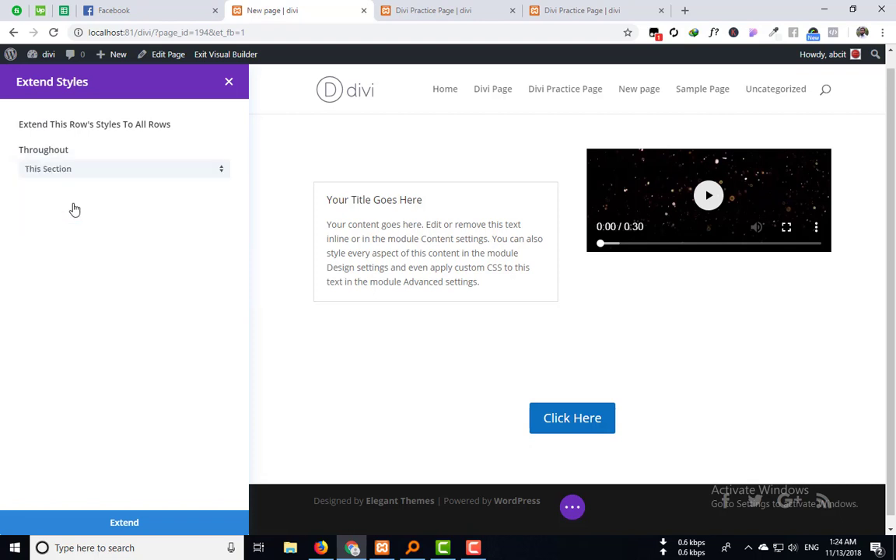
{"action": "left_click", "coordinate": [134, 179]}
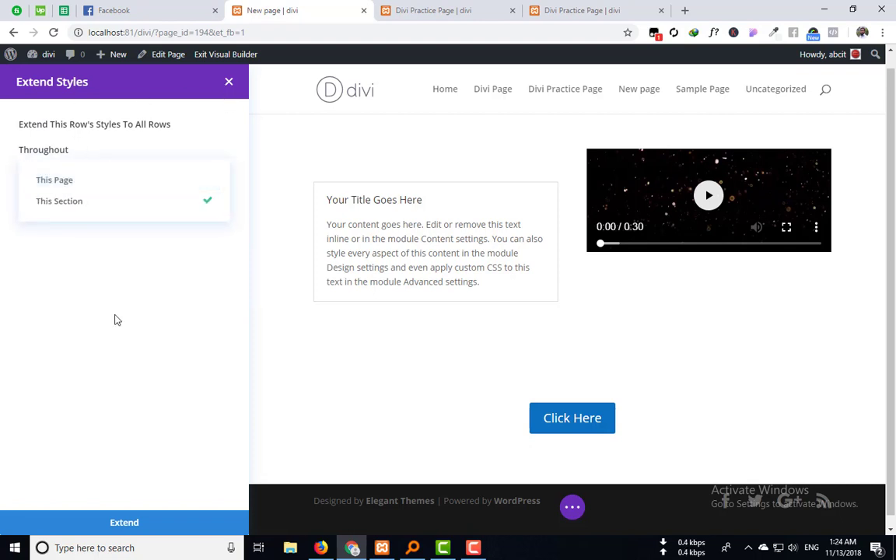
{"action": "left_click", "coordinate": [227, 83]}
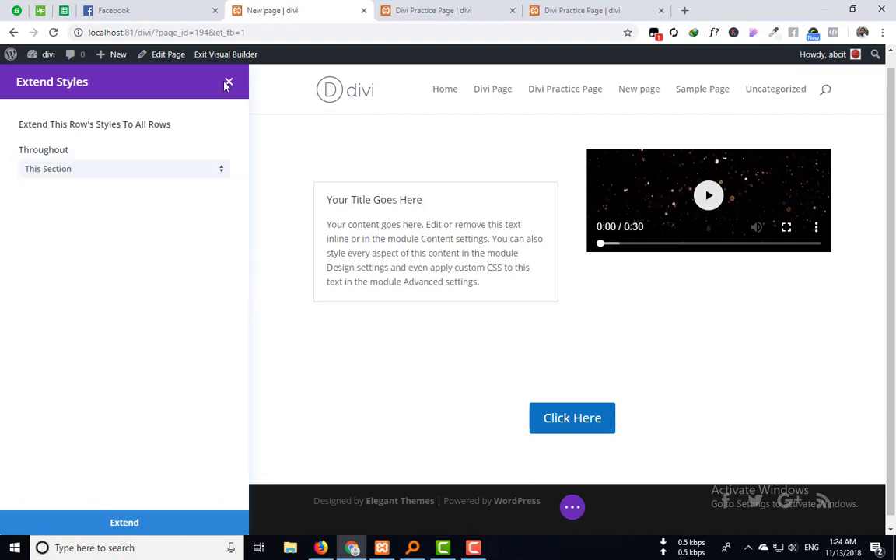
{"action": "left_click", "coordinate": [227, 82]}
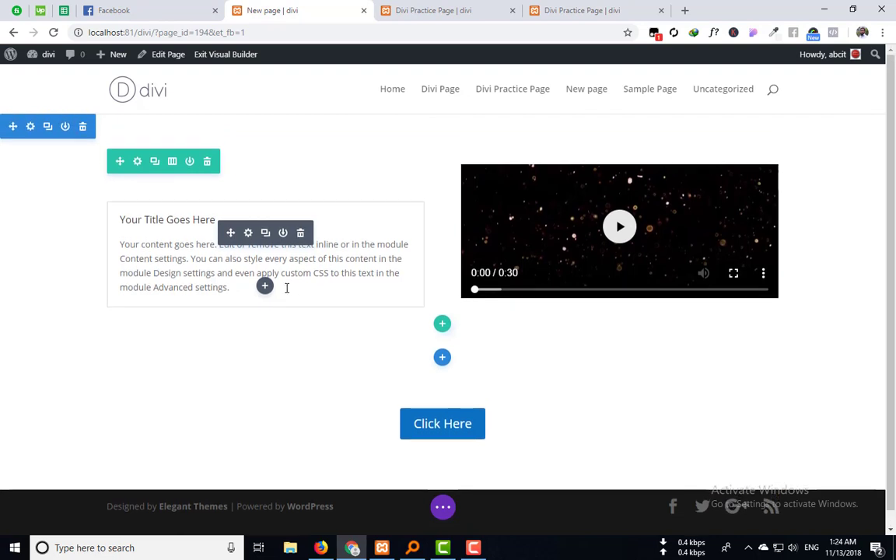
{"action": "scroll", "coordinate": [288, 287], "scroll_direction": "down", "scroll_amount": 1}
{"action": "scroll", "coordinate": [290, 291], "scroll_direction": "up", "scroll_amount": 1}
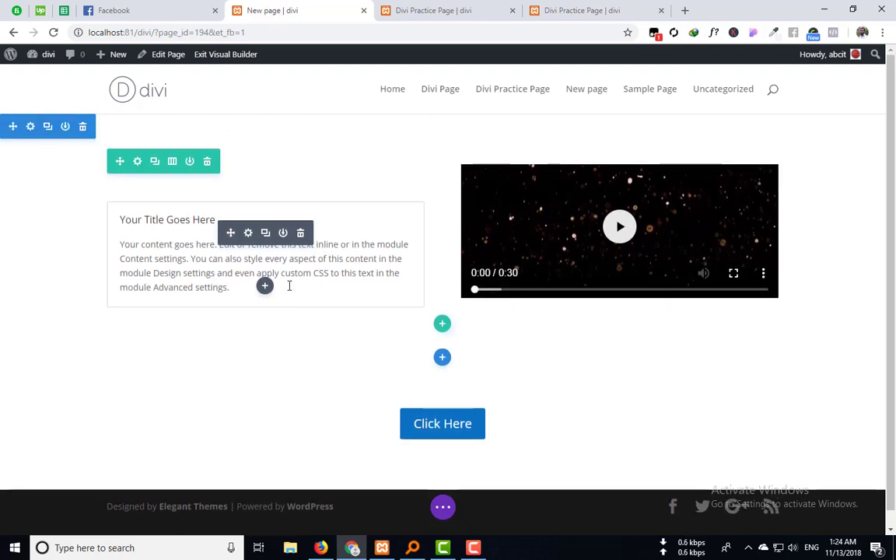